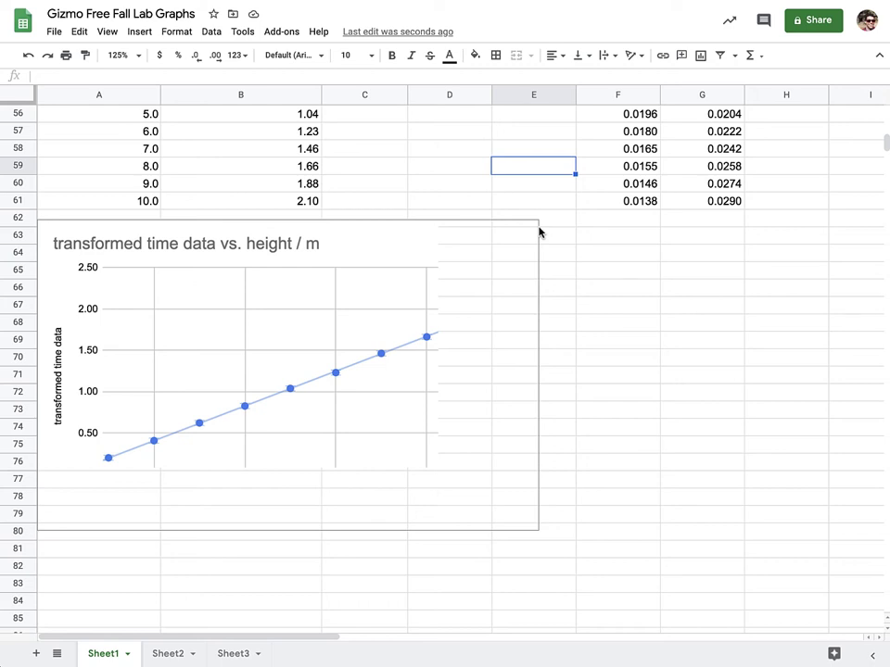
Step: Scroll down to the transformed time data chart and select it
scroll(539, 231, "up", 18)
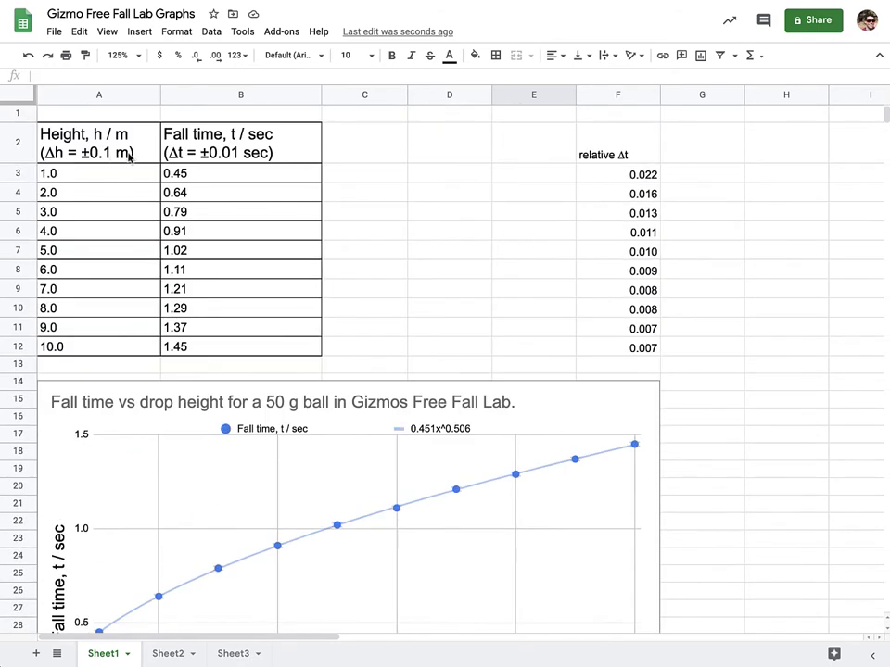
scroll(265, 455, "down", 2)
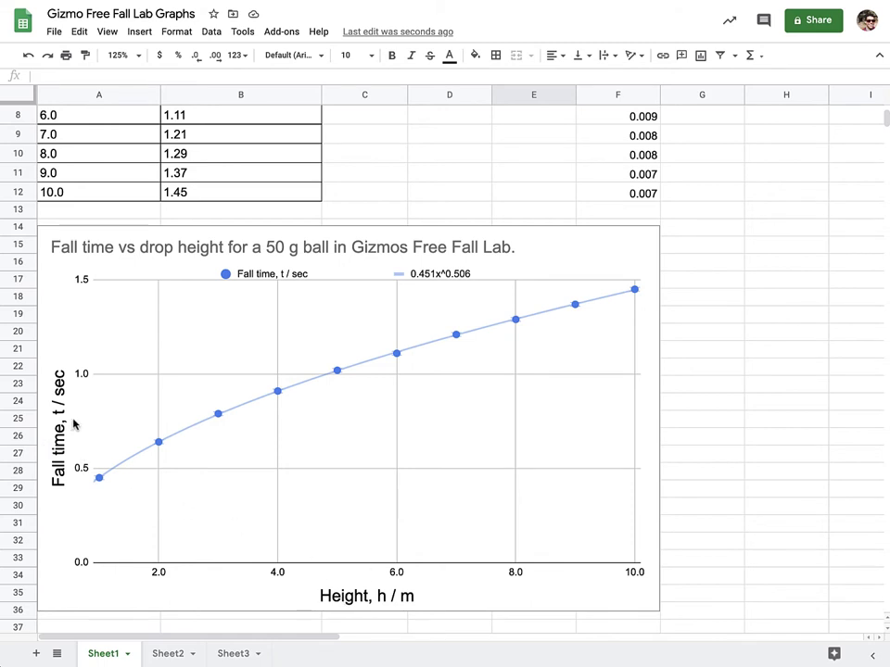
scroll(74, 422, "down", 10)
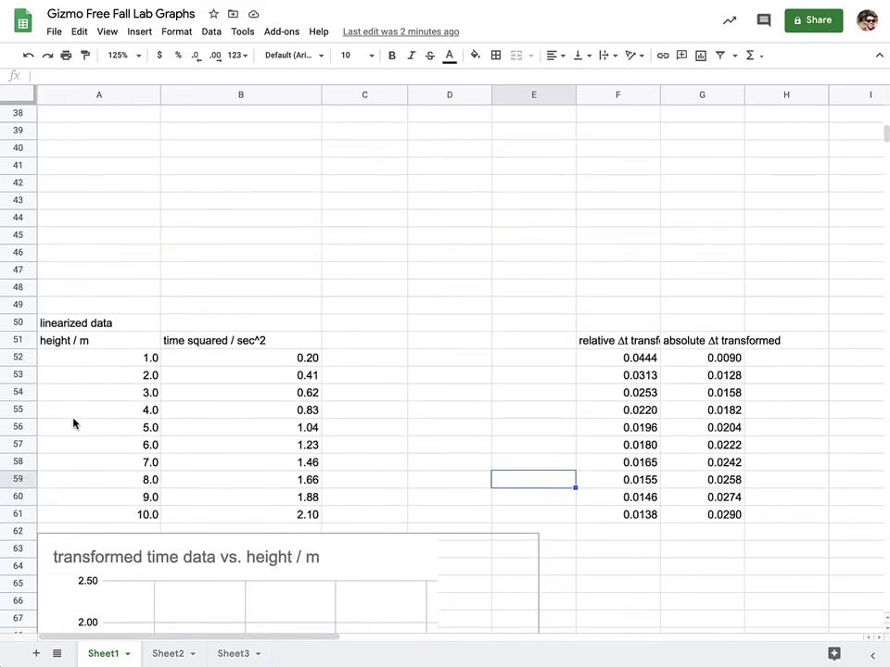
left_click_drag(255, 290, 254, 445)
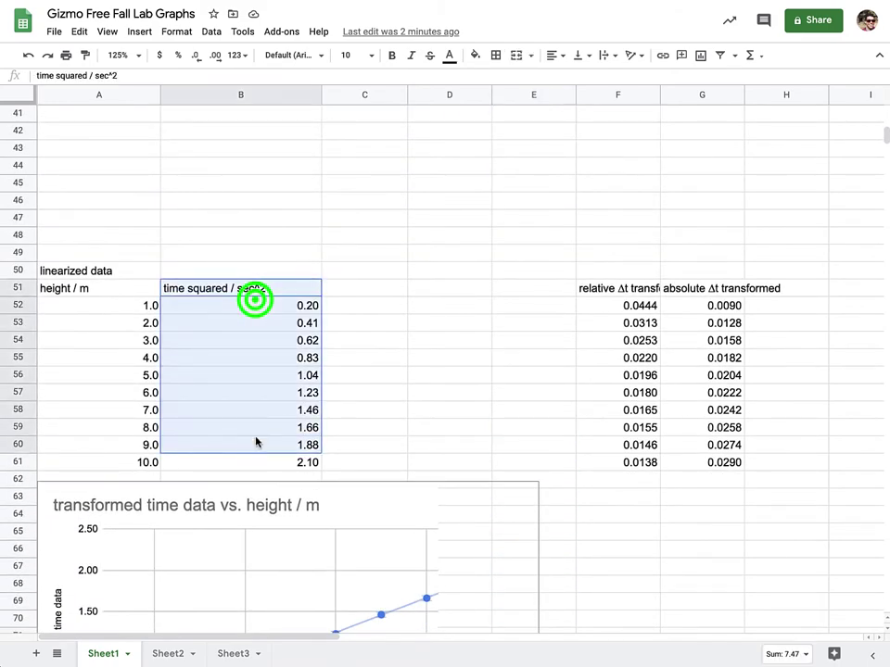
scroll(248, 455, "down", 1)
scroll(249, 458, "down", 3)
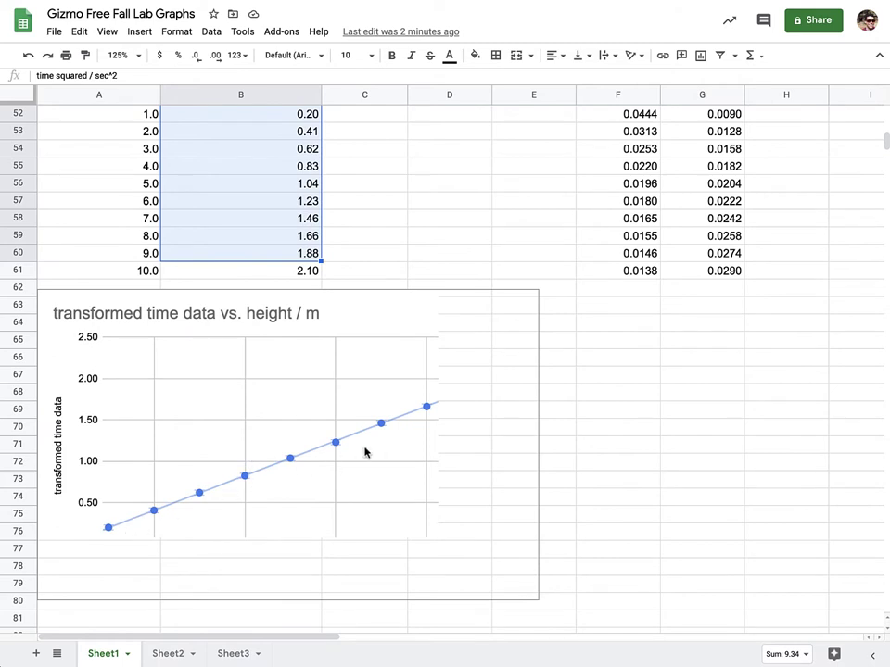
left_click(339, 513)
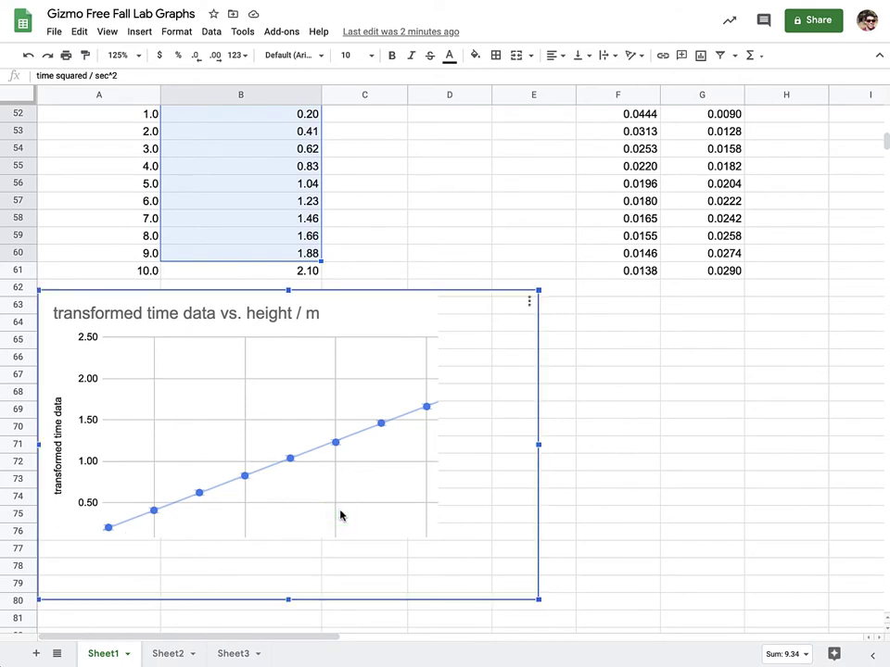
Step: Reload the spreadsheet with Ctrl+R and scroll back down the sheet
key("ctrl+r")
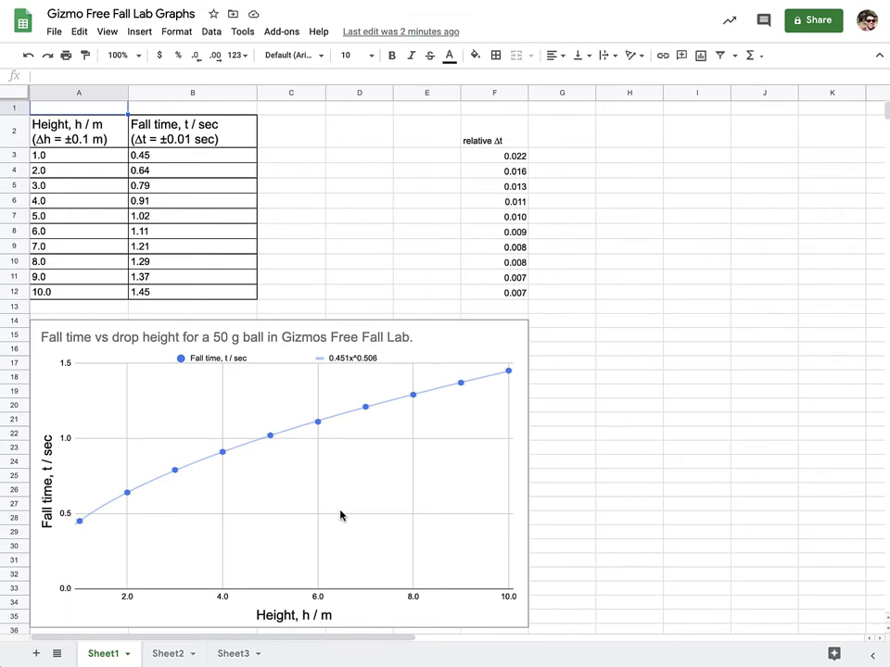
scroll(340, 515, "down", 10)
scroll(340, 515, "down", 2)
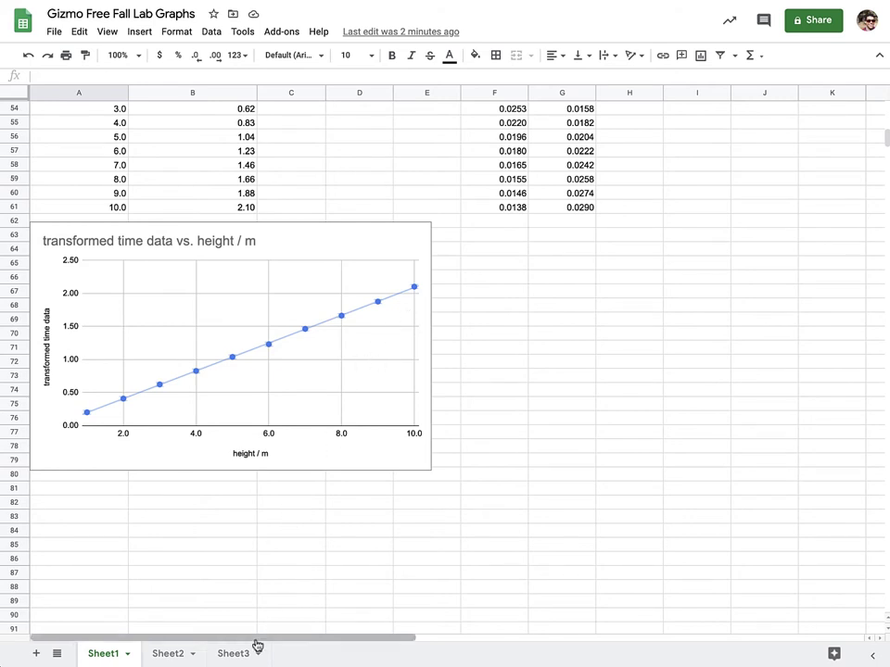
Step: Review the two 'y vs. x' charts on Sheet3, select the first, then return to Sheet1
left_click(229, 654)
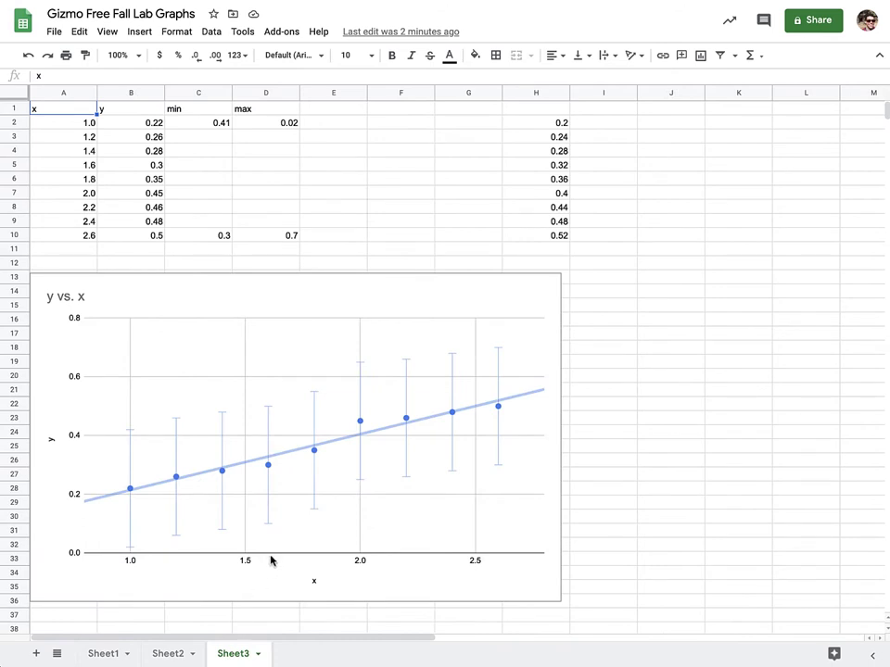
scroll(270, 560, "down", 5)
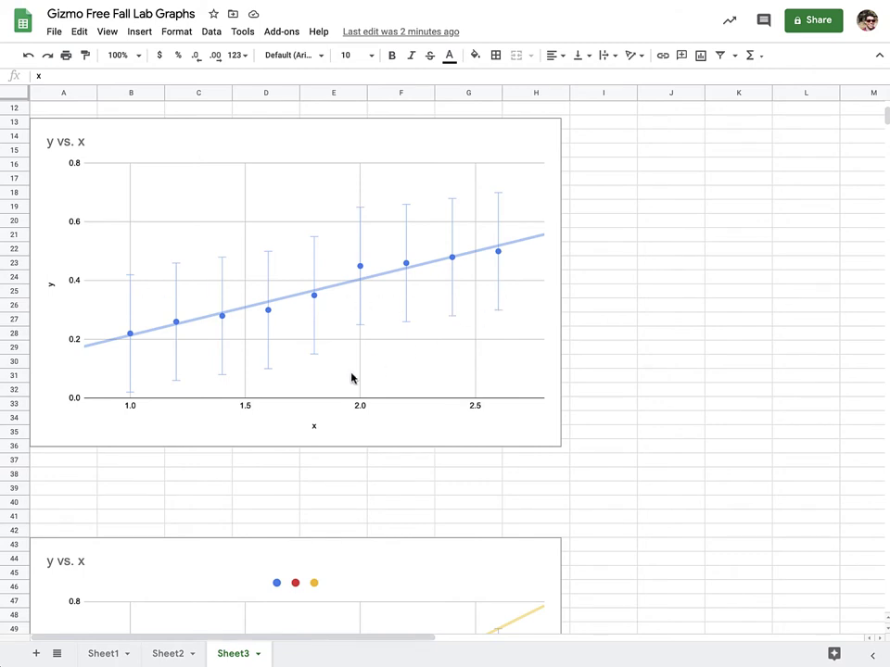
scroll(352, 375, "down", 5)
scroll(351, 376, "up", 5)
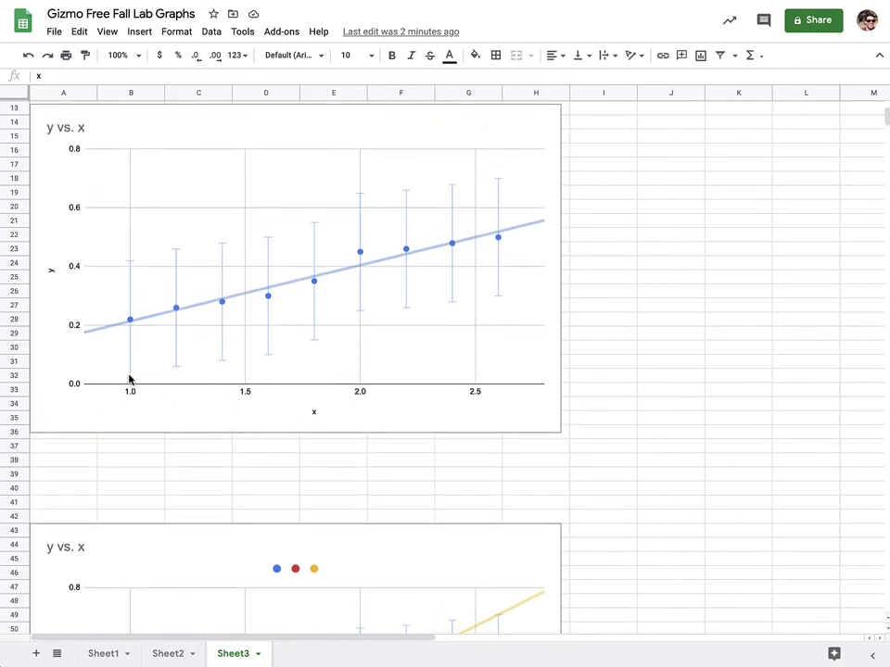
left_click(130, 375)
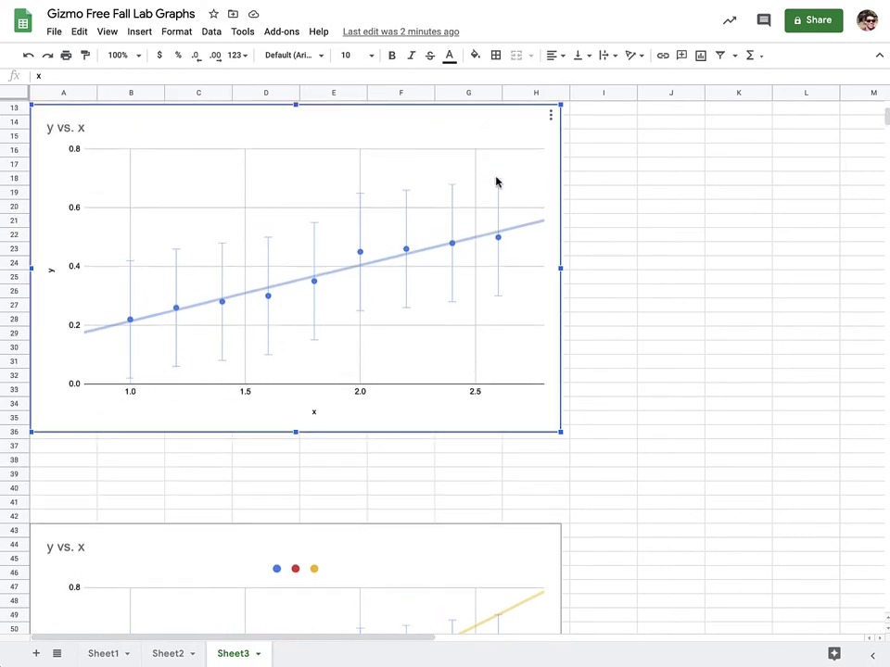
scroll(314, 463, "down", 7)
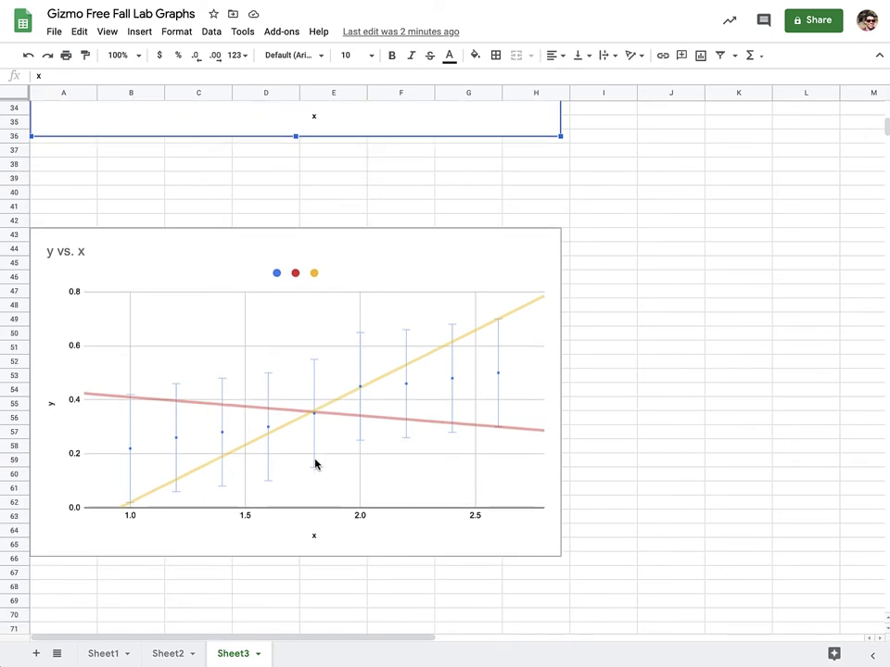
left_click(93, 656)
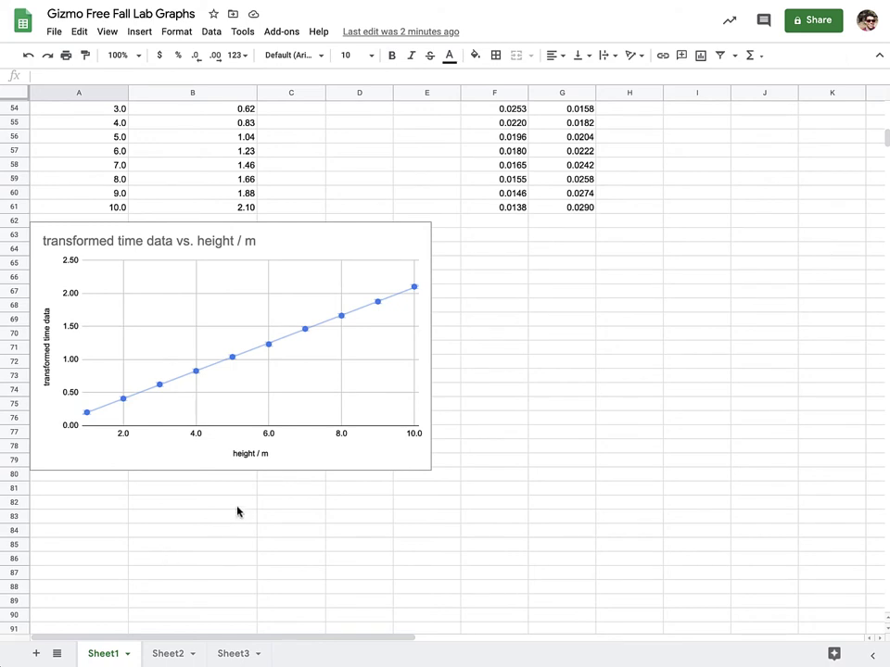
Step: Resize the transformed time data chart down to row 91 and across to column H
left_click(275, 460)
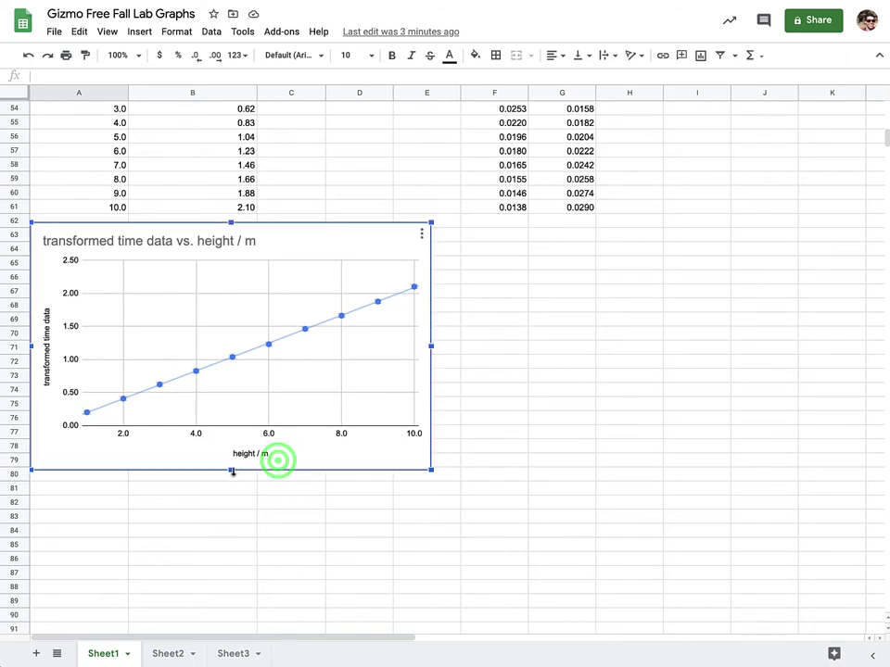
left_click_drag(231, 472, 232, 628)
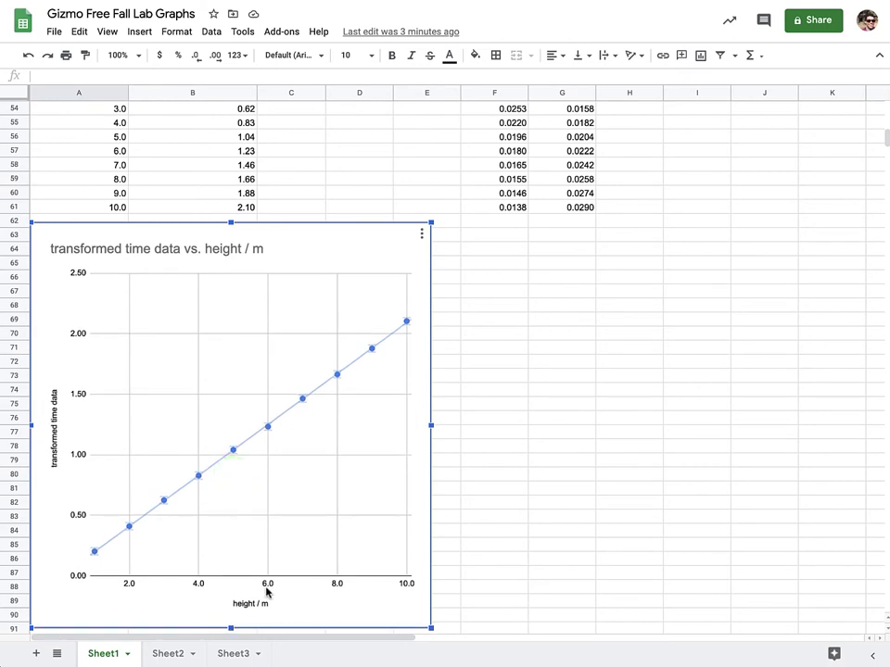
left_click(432, 425)
left_click_drag(432, 425, 640, 441)
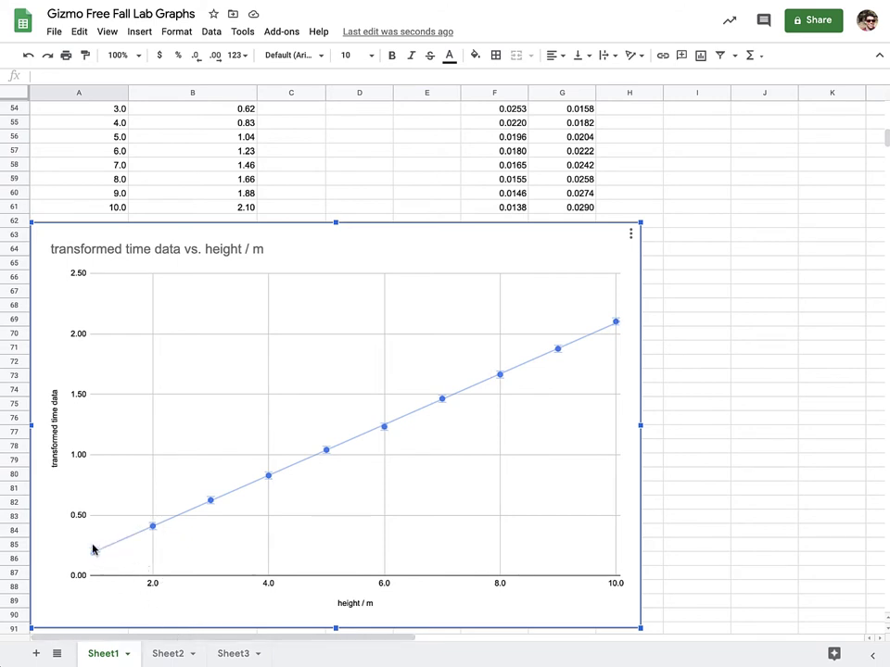
mouse_move(614, 324)
mouse_move(96, 557)
left_click(612, 320)
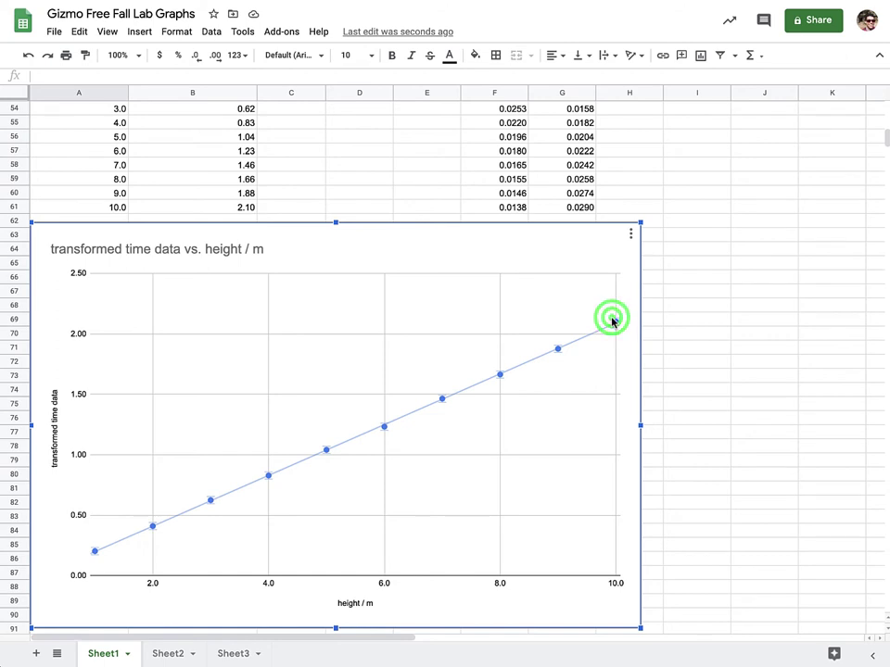
scroll(403, 271, "up", 2)
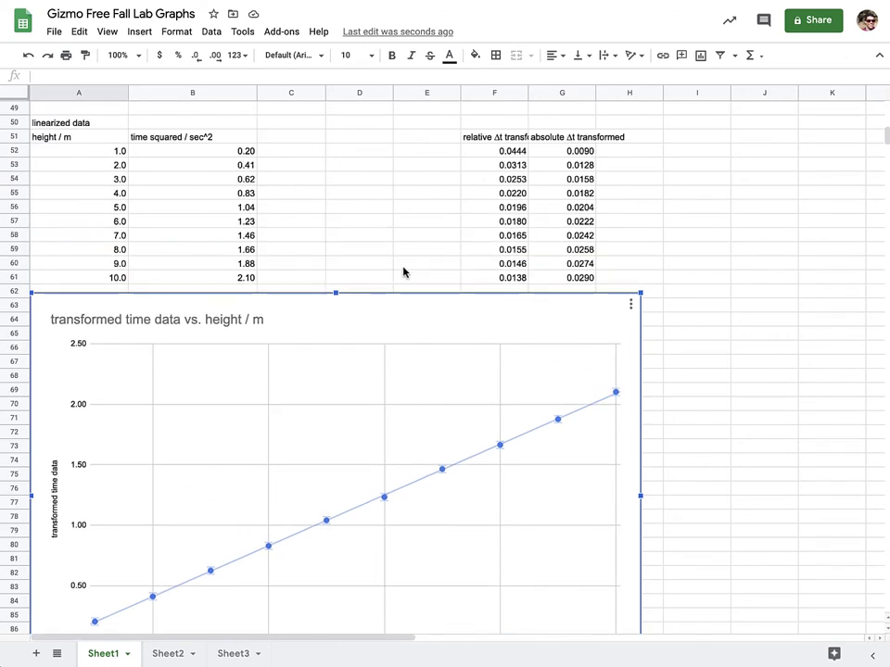
left_click(293, 139)
type("min")
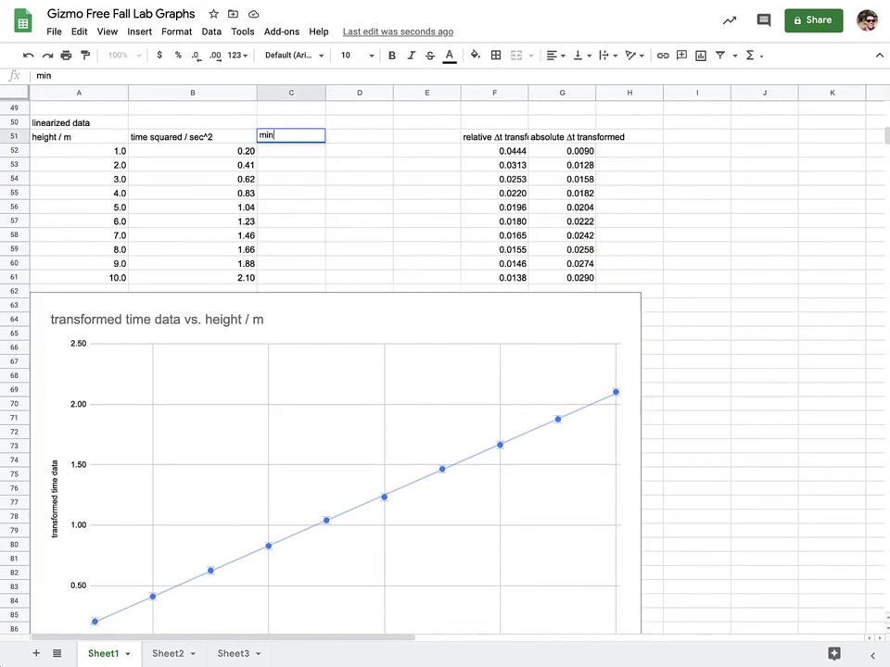
key("Tab")
type("ma")
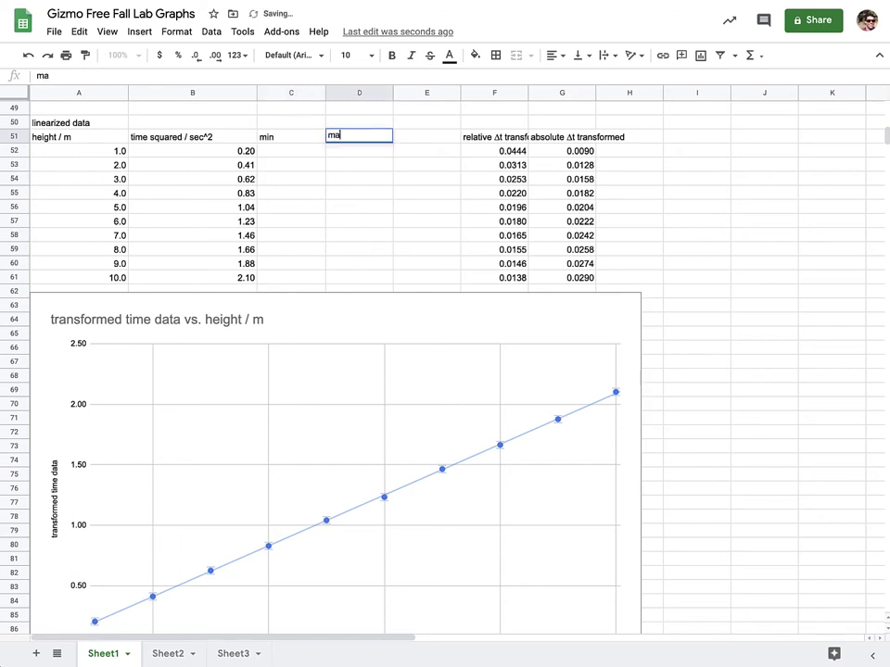
key("Return")
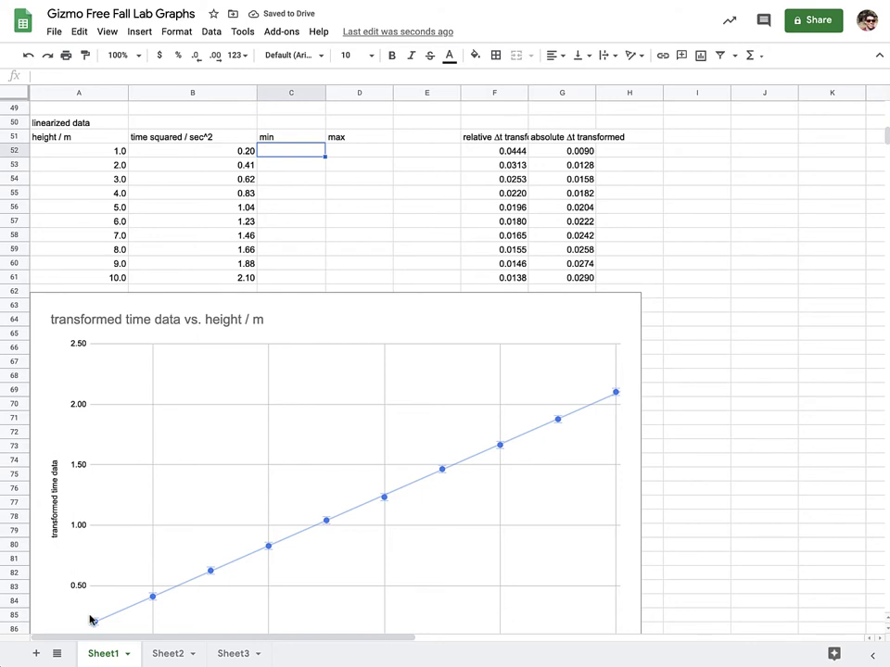
left_click(612, 403)
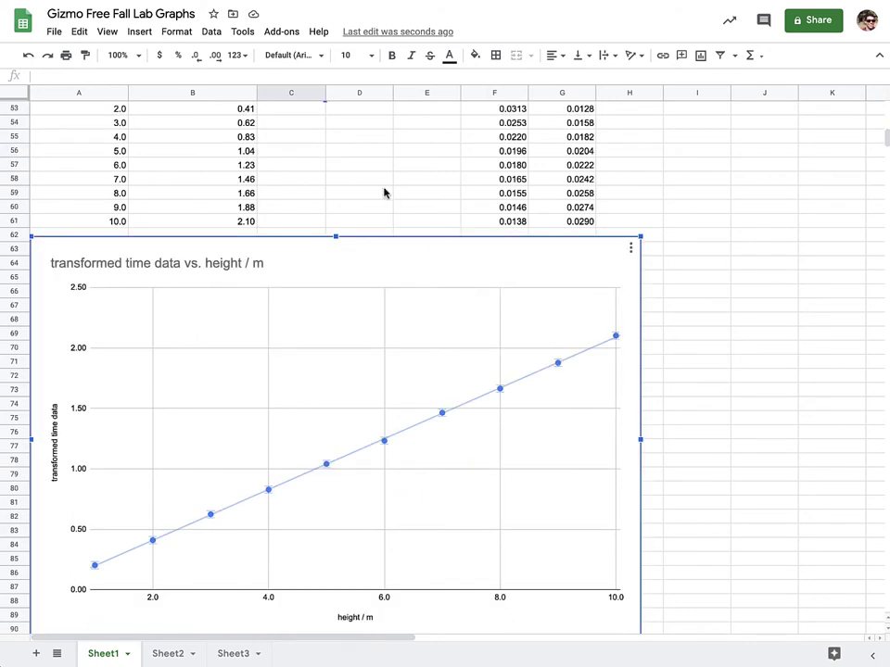
scroll(384, 192, "up", 2)
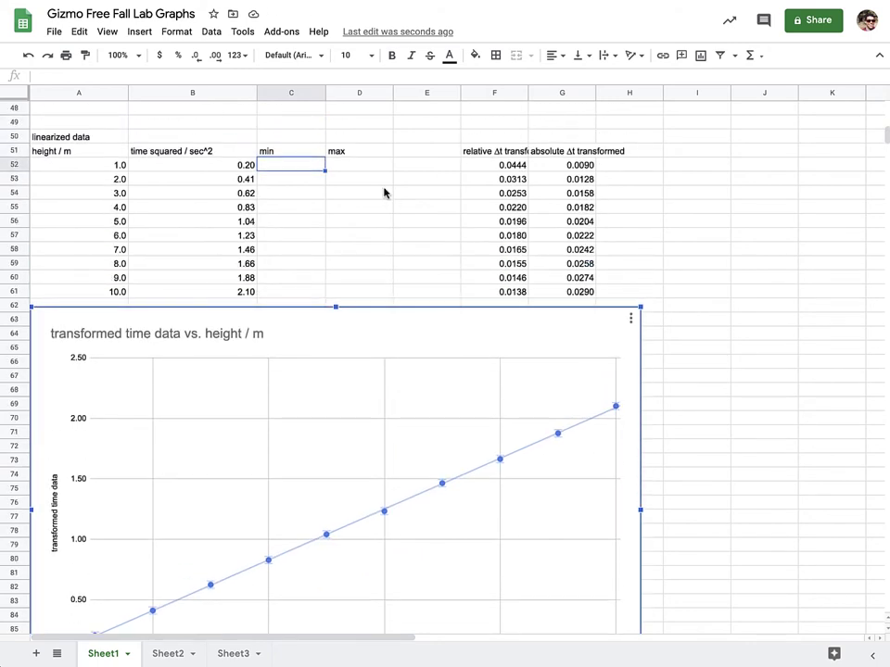
left_click(577, 293)
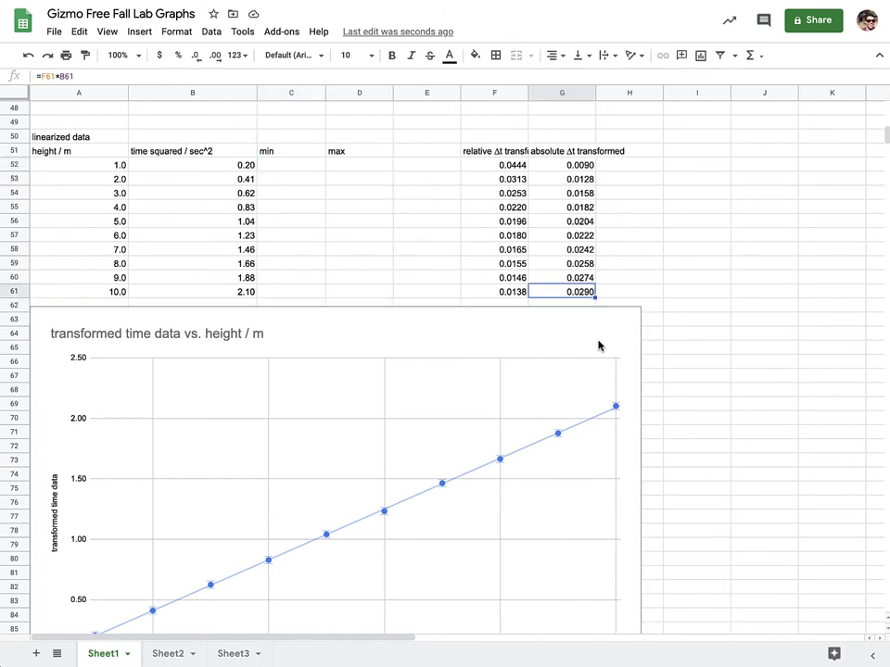
left_click(242, 165)
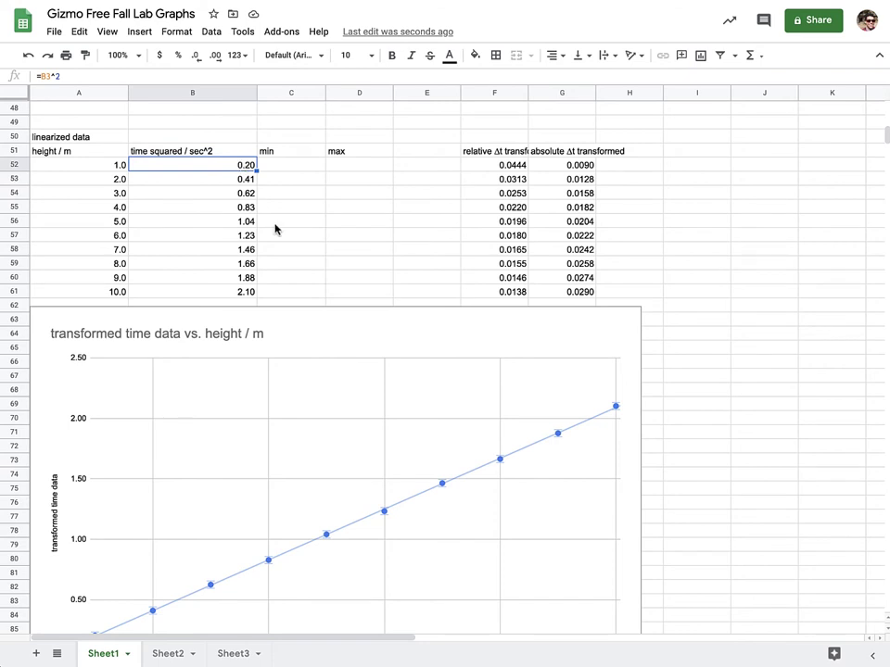
left_click(284, 165)
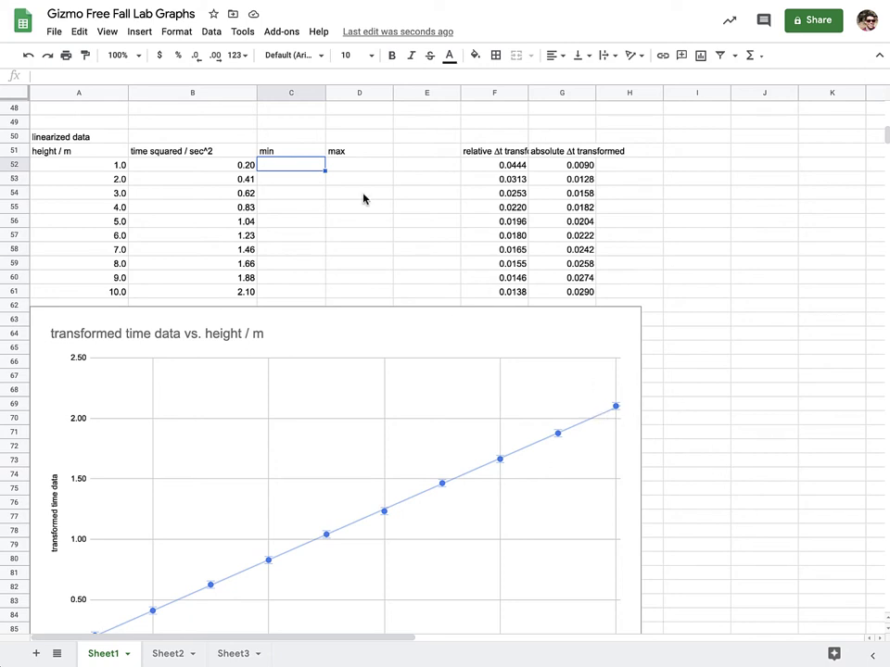
Step: Enter min values 0.23 at height 1.0 (C52) and 1.8 at height 10.0 (C61)
type(".23")
key("Return")
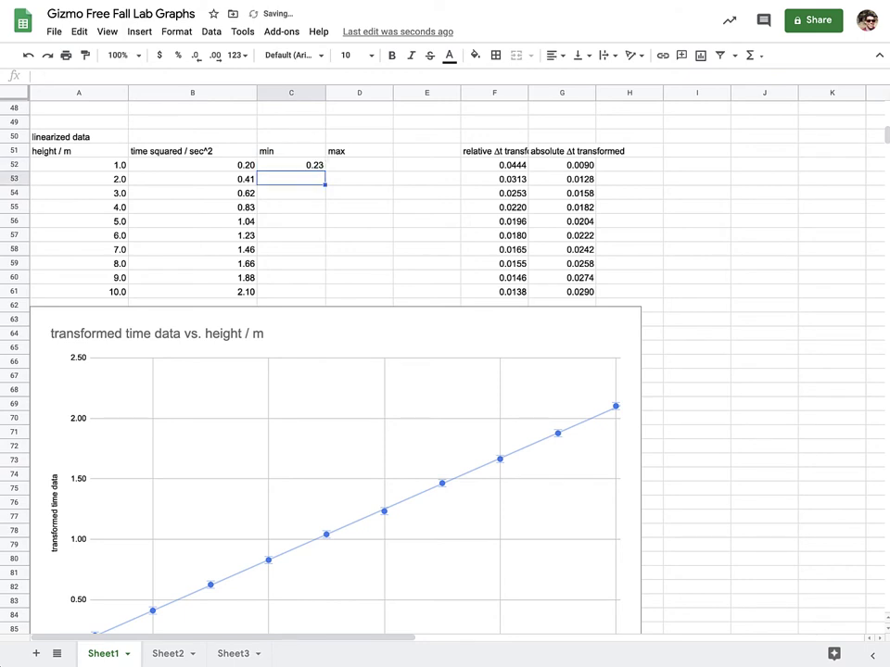
left_click(296, 291)
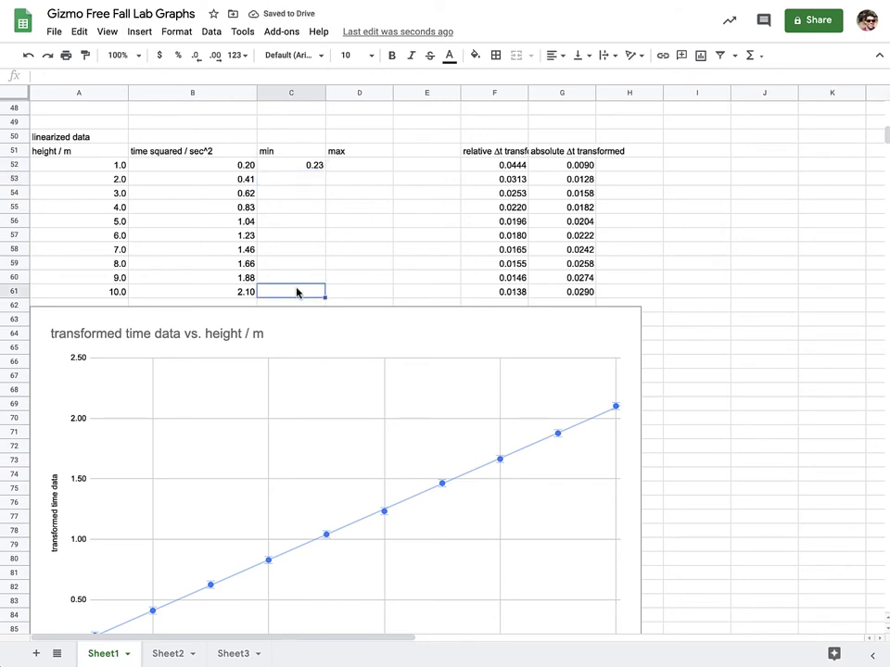
type("1.8")
key("Return")
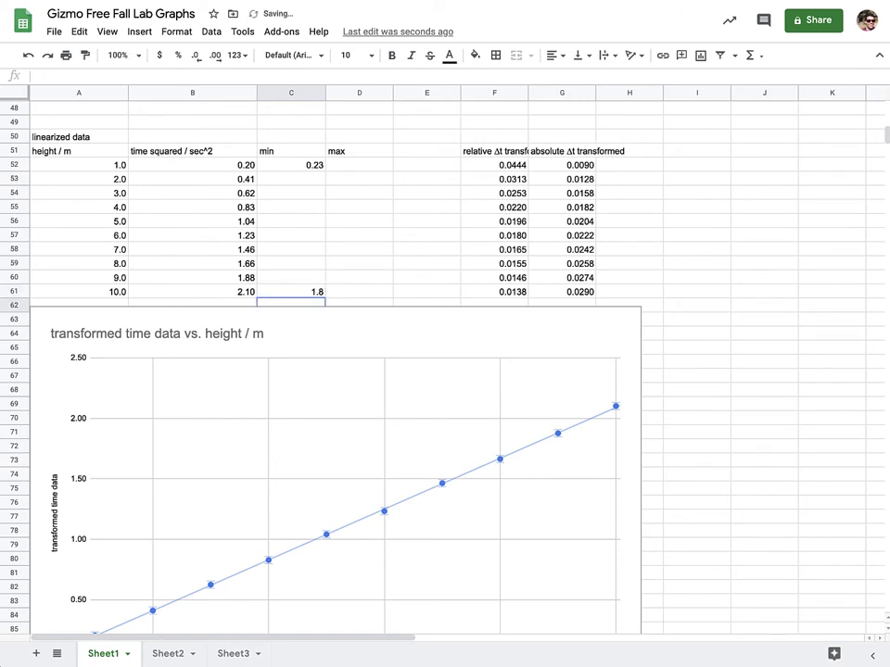
left_click(242, 290)
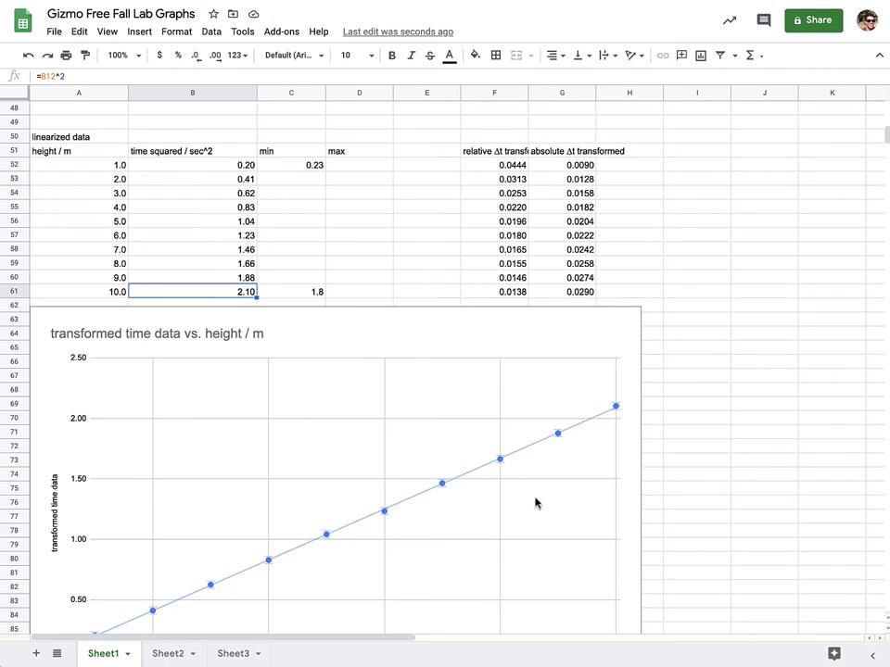
left_click(356, 163)
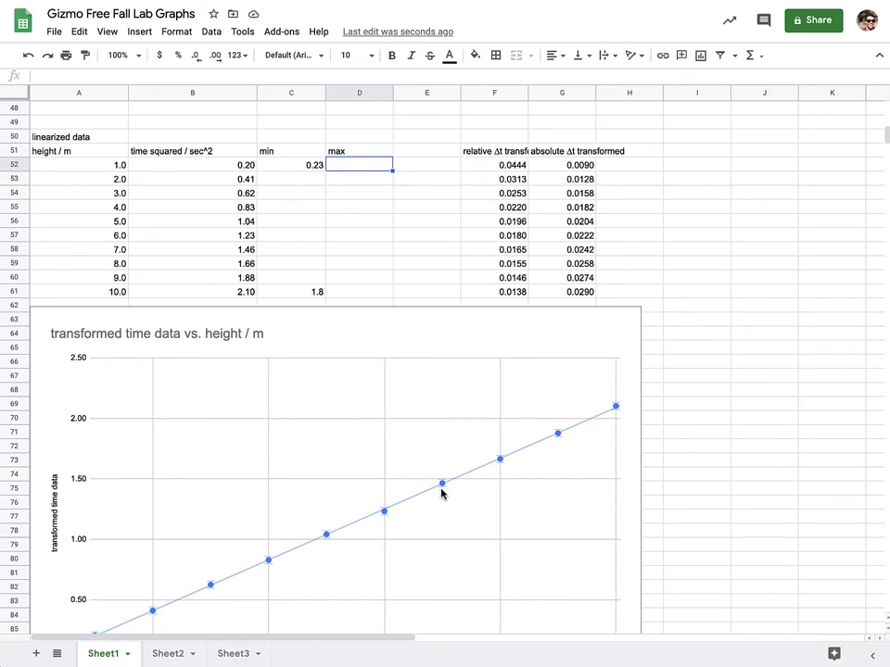
Step: Widen the chart's data range from A51:B61 to A51:D61 in the chart editor
left_click_drag(79, 153, 353, 293)
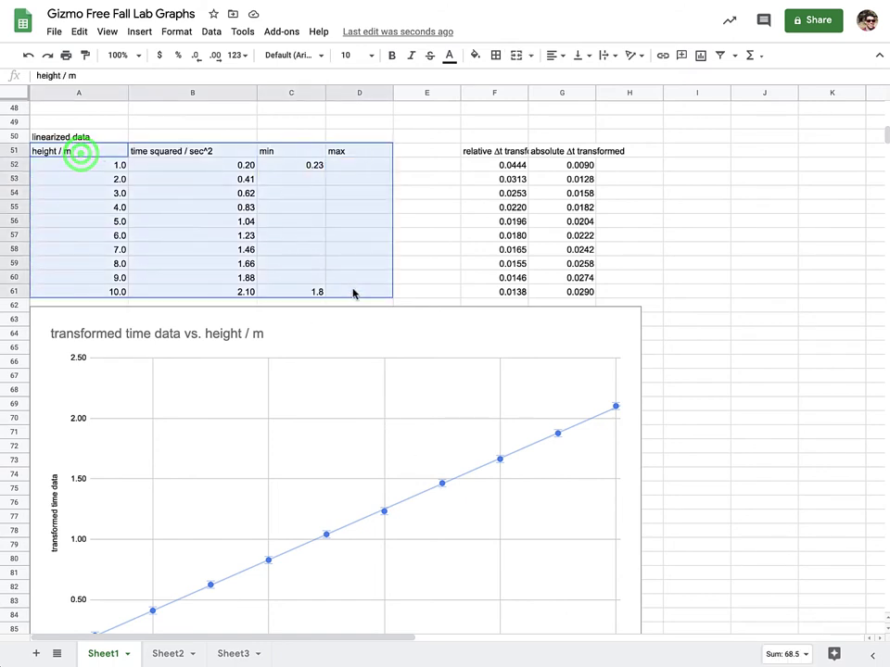
left_click(573, 399)
left_click(630, 248)
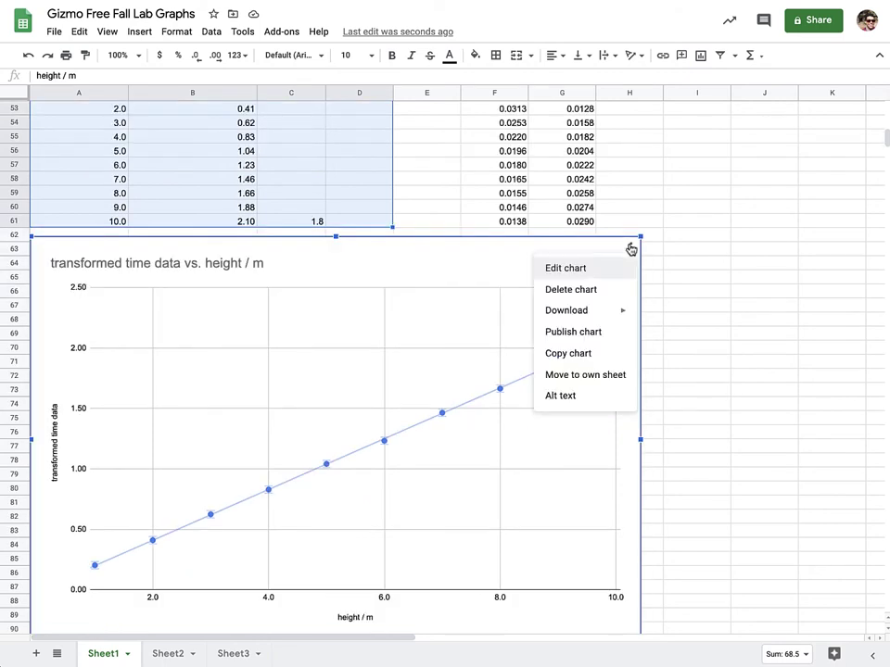
left_click(587, 270)
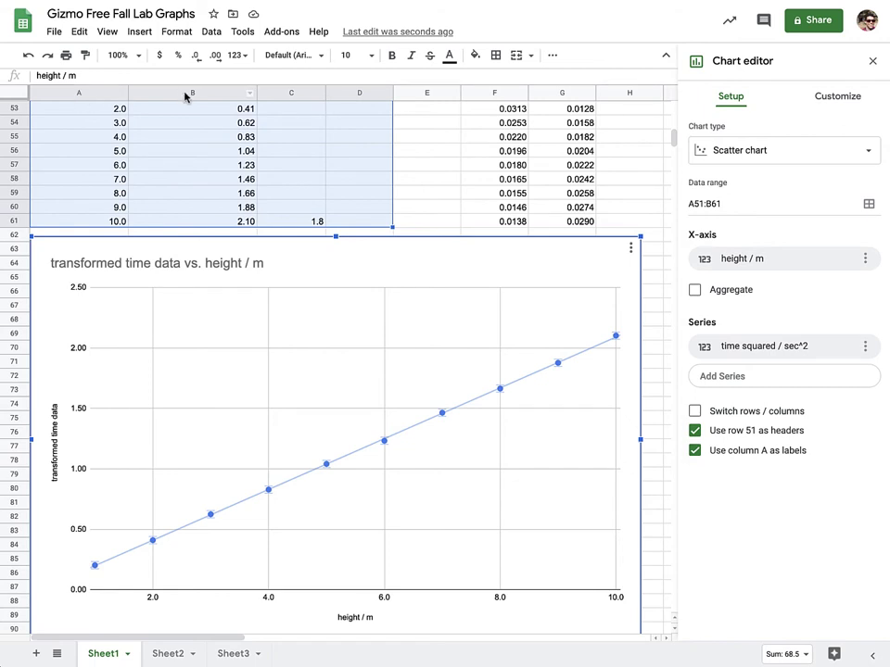
left_click(710, 204)
key("BackSpace")
type("d")
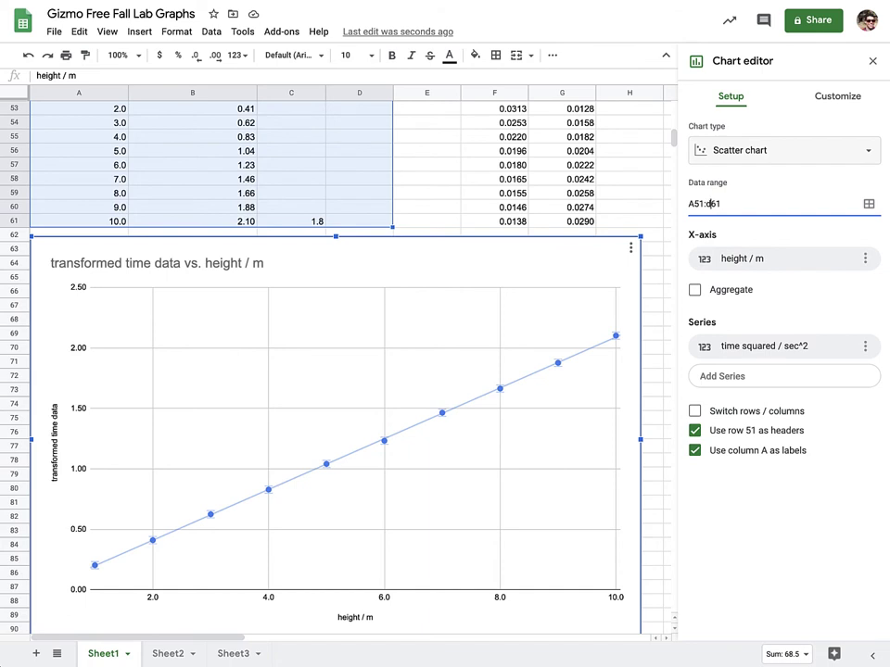
key("Return")
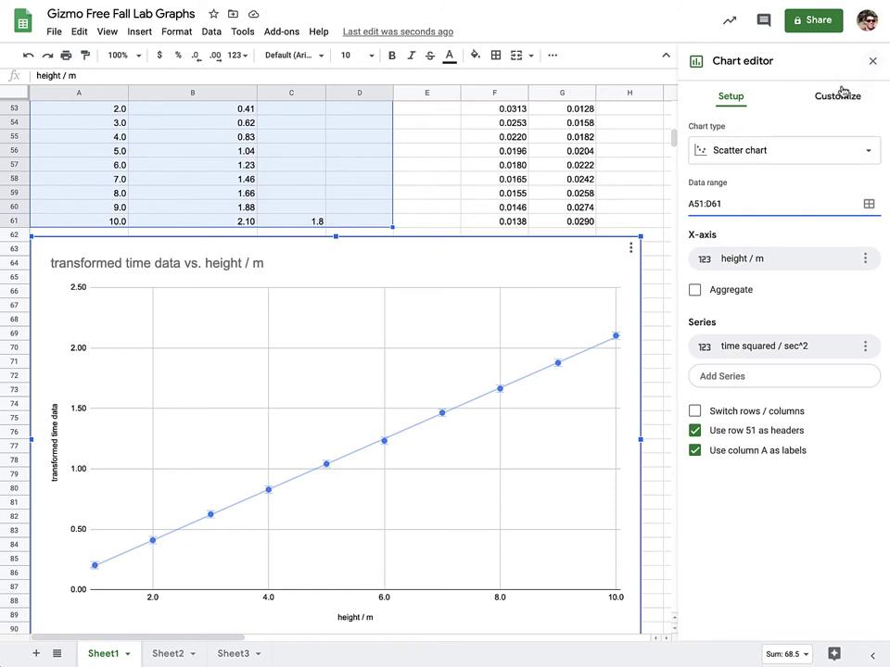
left_click(839, 92)
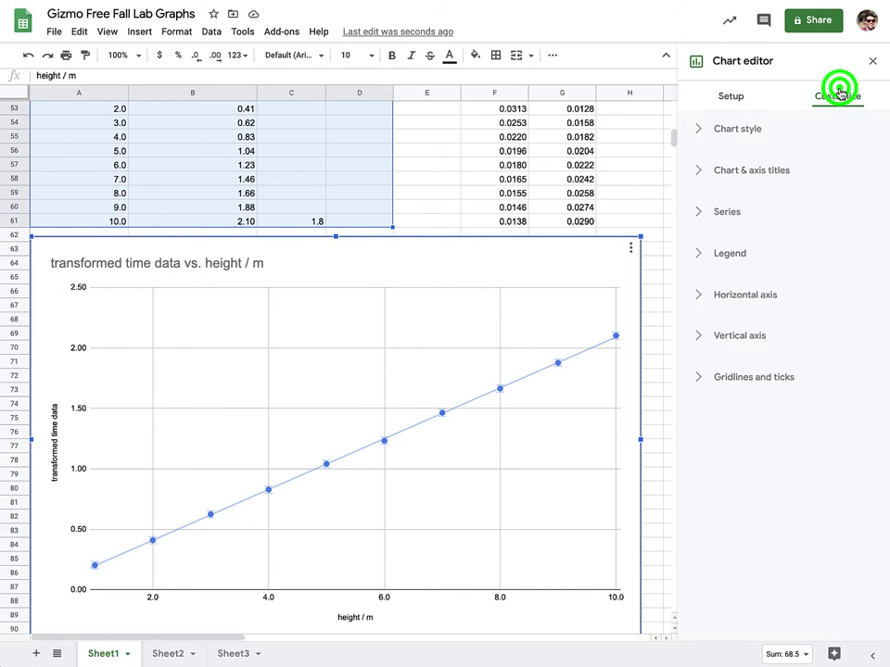
left_click(726, 209)
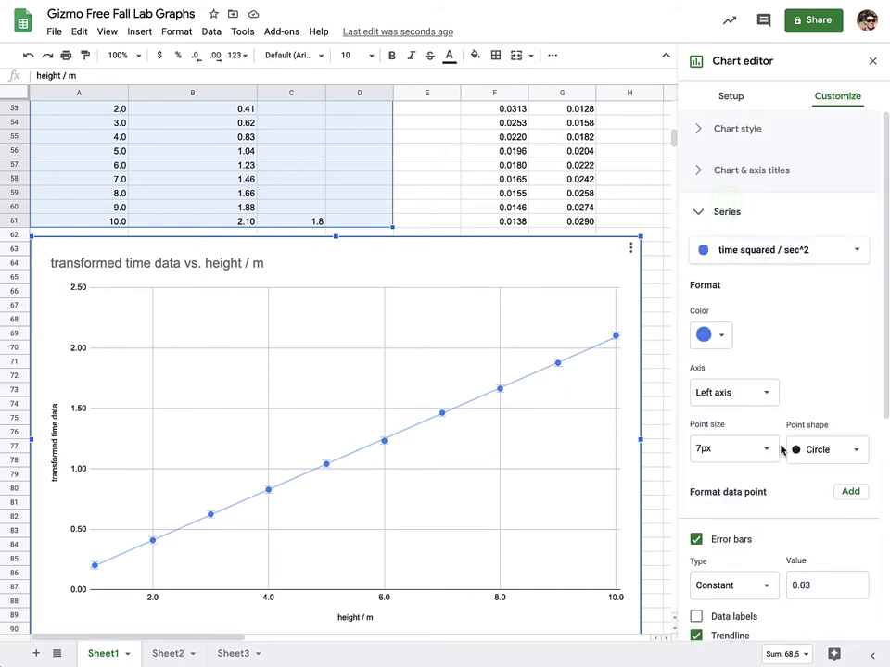
scroll(781, 448, "down", 3)
scroll(773, 264, "up", 2)
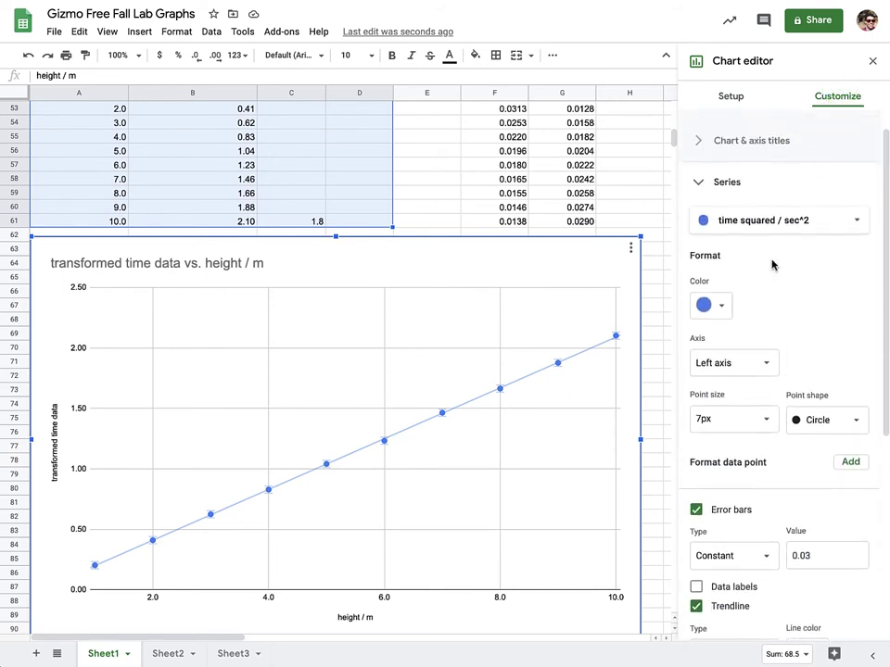
left_click(775, 217)
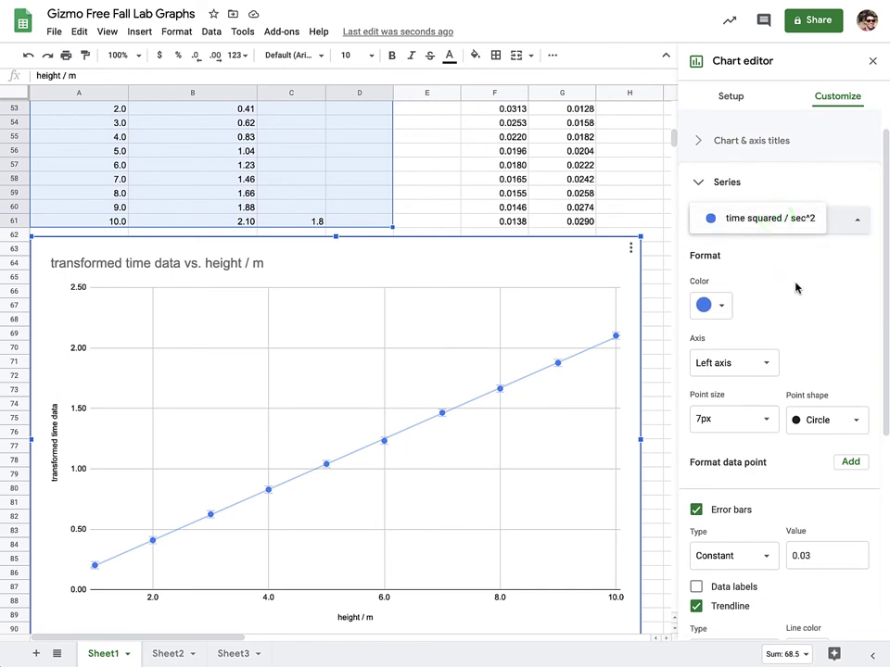
left_click(748, 104)
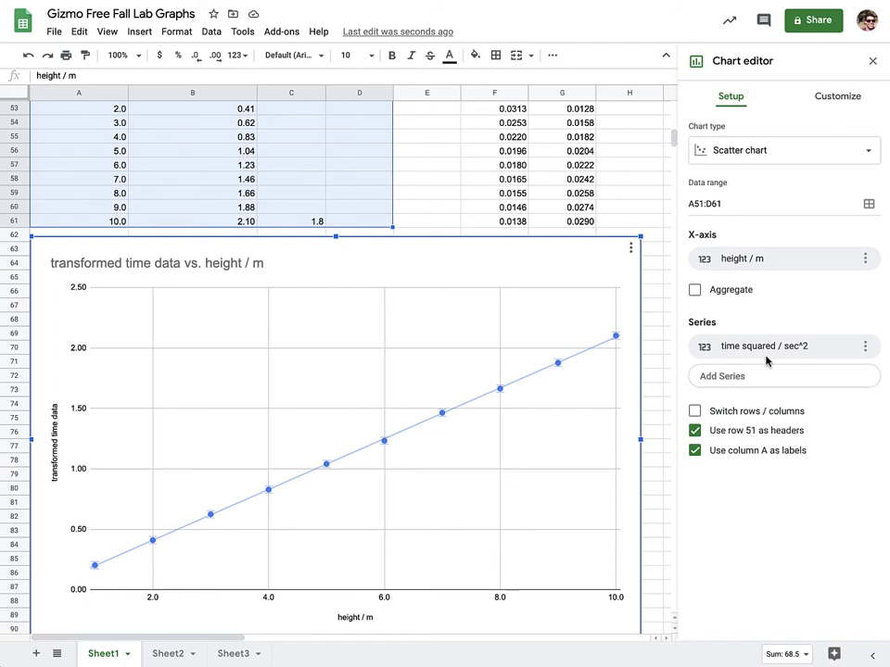
Step: Add the min column as a second series on the chart
left_click(763, 361)
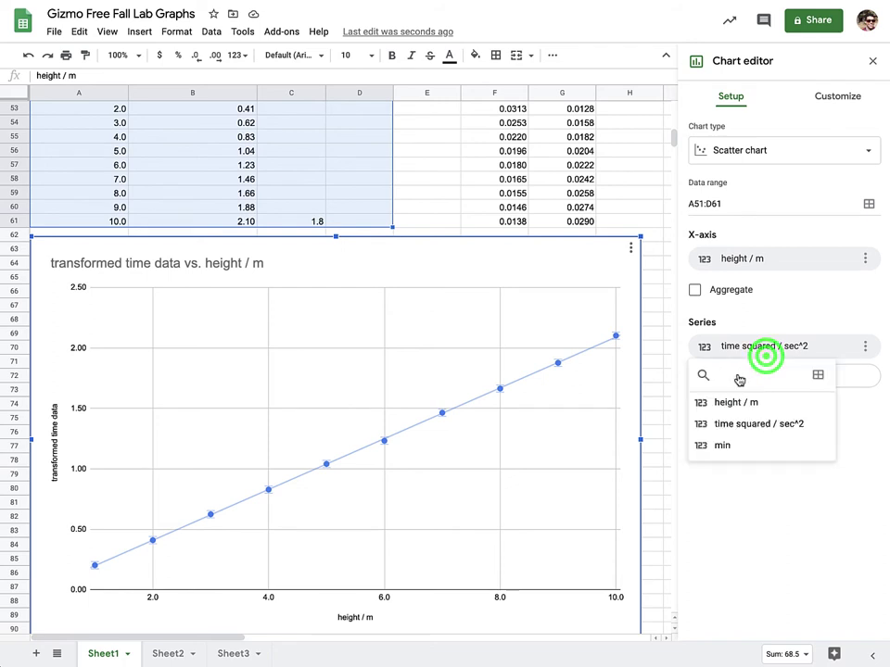
left_click(865, 382)
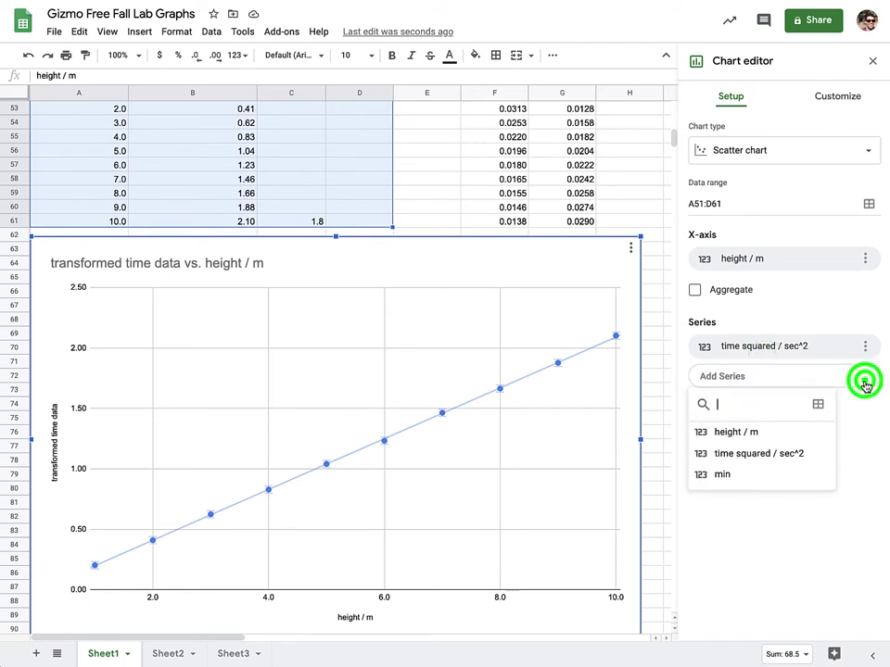
left_click(733, 480)
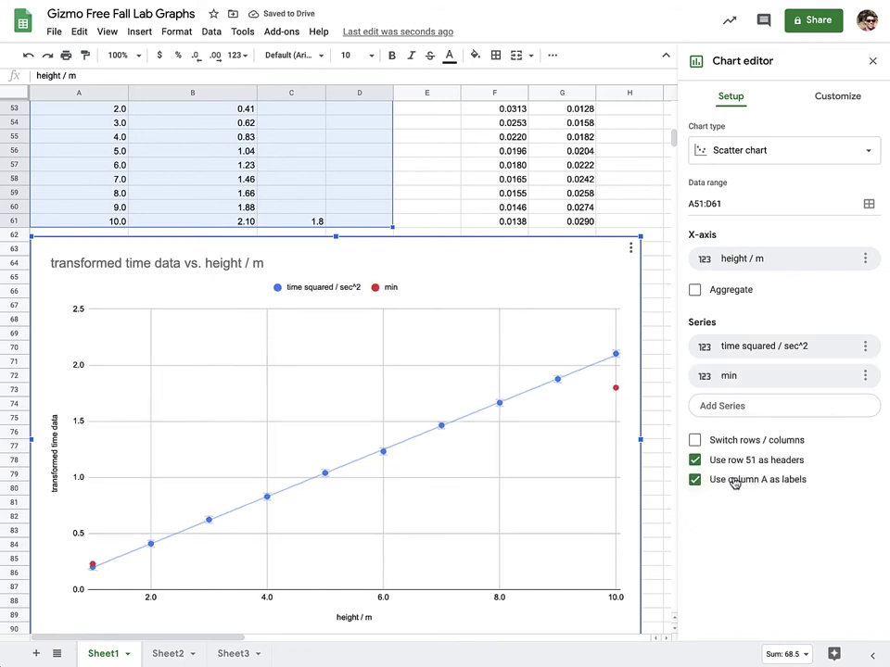
left_click(306, 221)
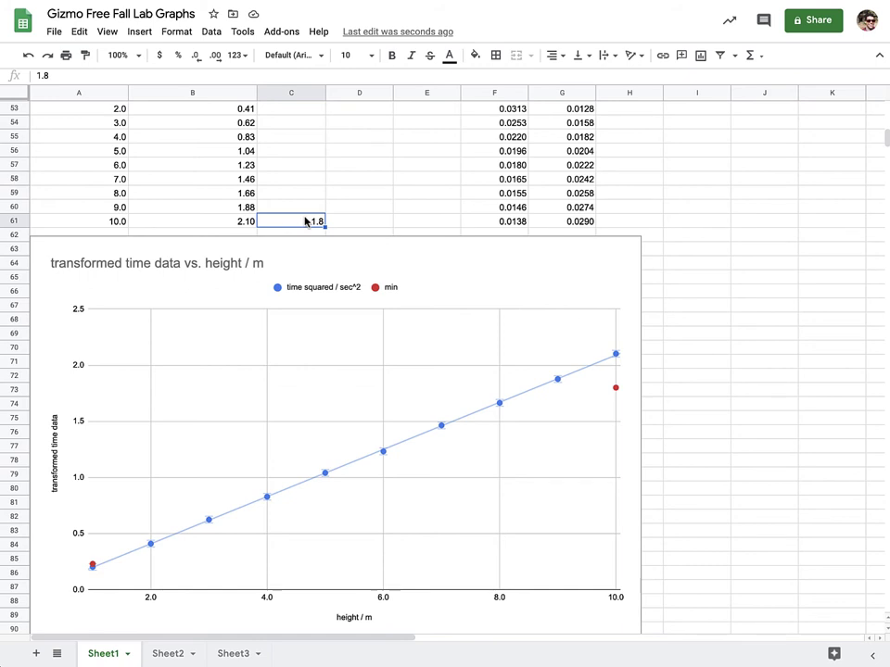
Step: Change the min at height 10.0 to 2.07 and check that red point's value on the chart
type("2.07")
key("Return")
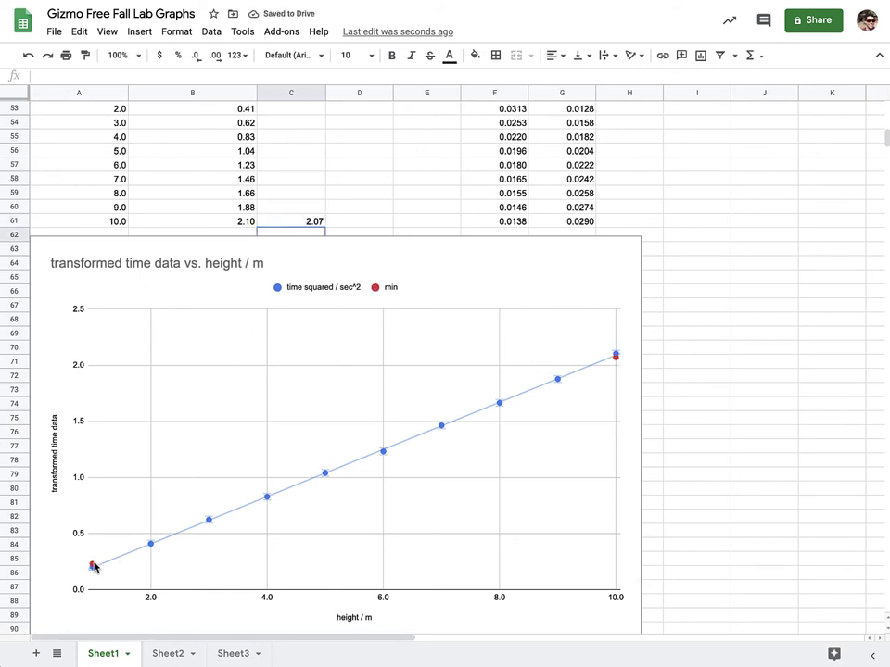
left_click(617, 363)
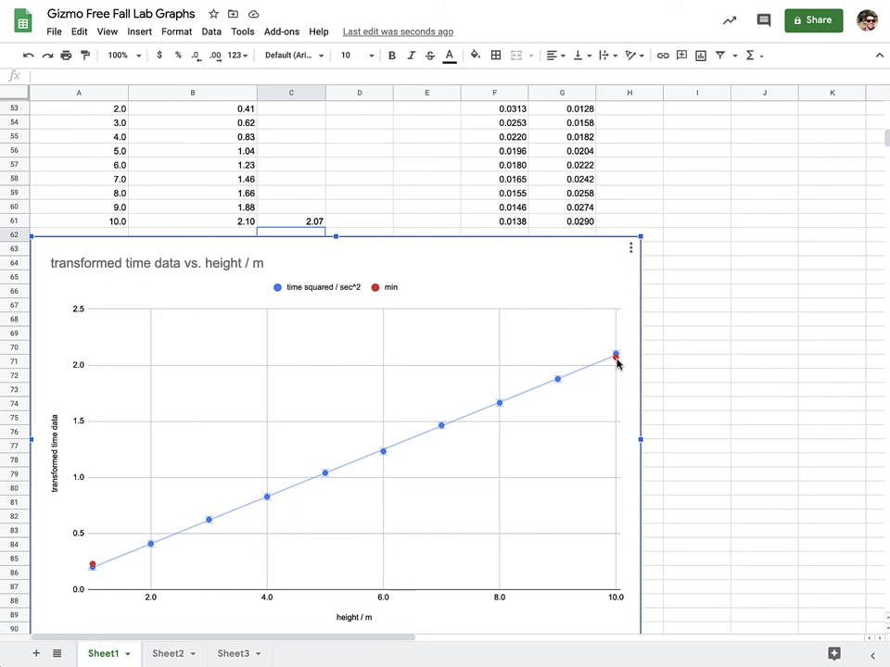
left_click(617, 363)
left_click(617, 363)
scroll(316, 230, "up", 1)
scroll(316, 230, "up", 3)
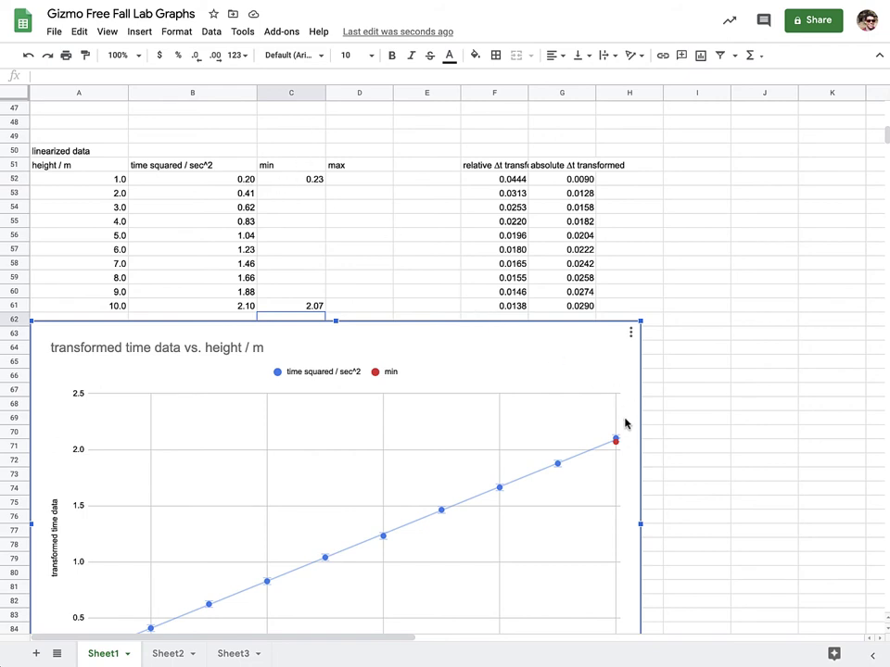
Step: Open the chart editor's Customize series settings for the min series
left_click(630, 332)
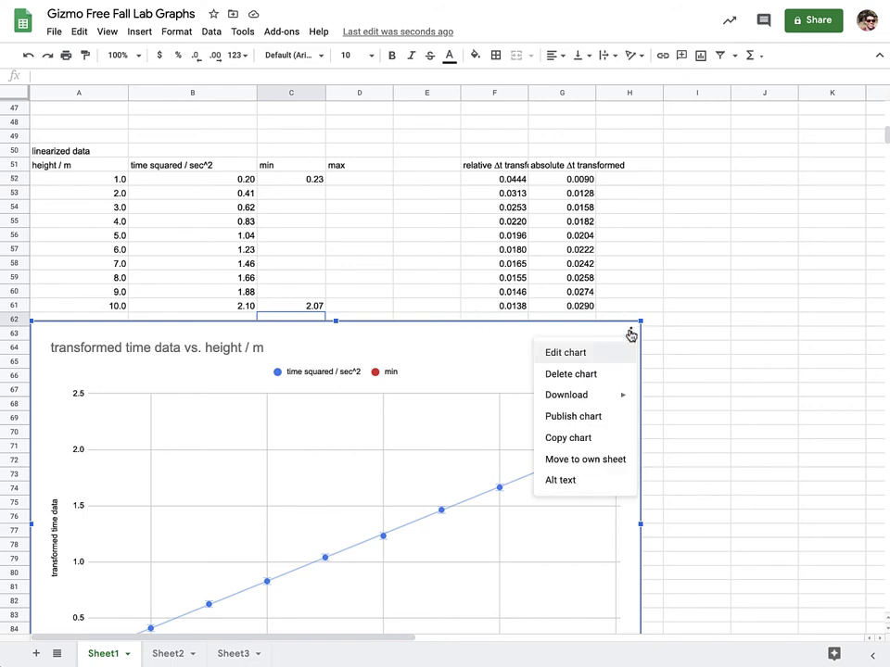
left_click(598, 356)
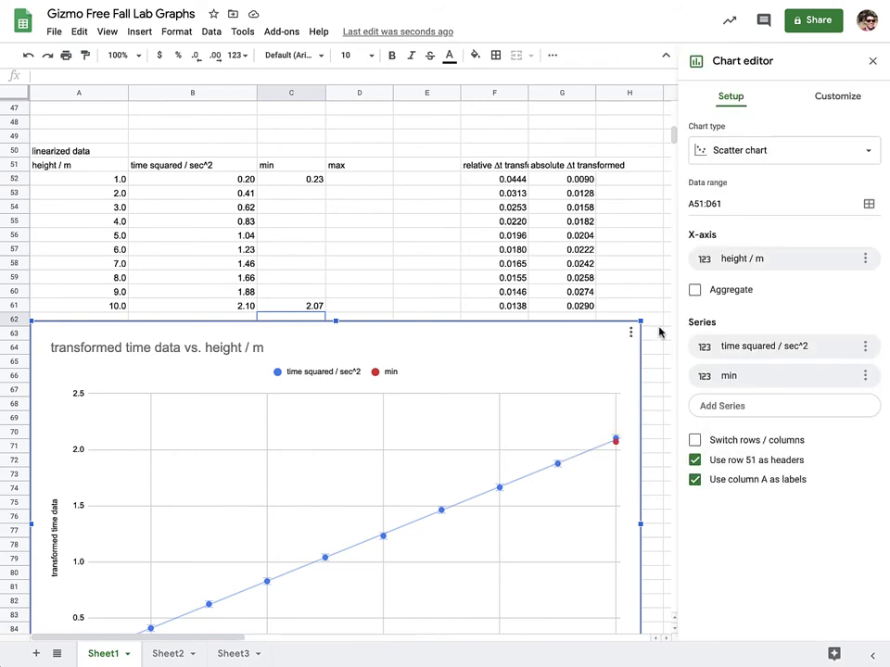
left_click(830, 95)
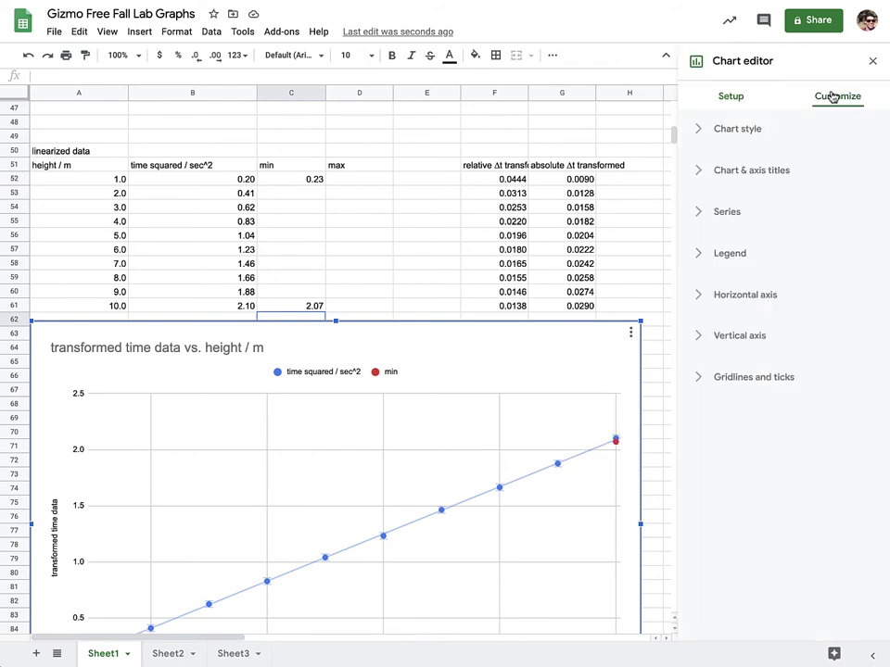
left_click(738, 217)
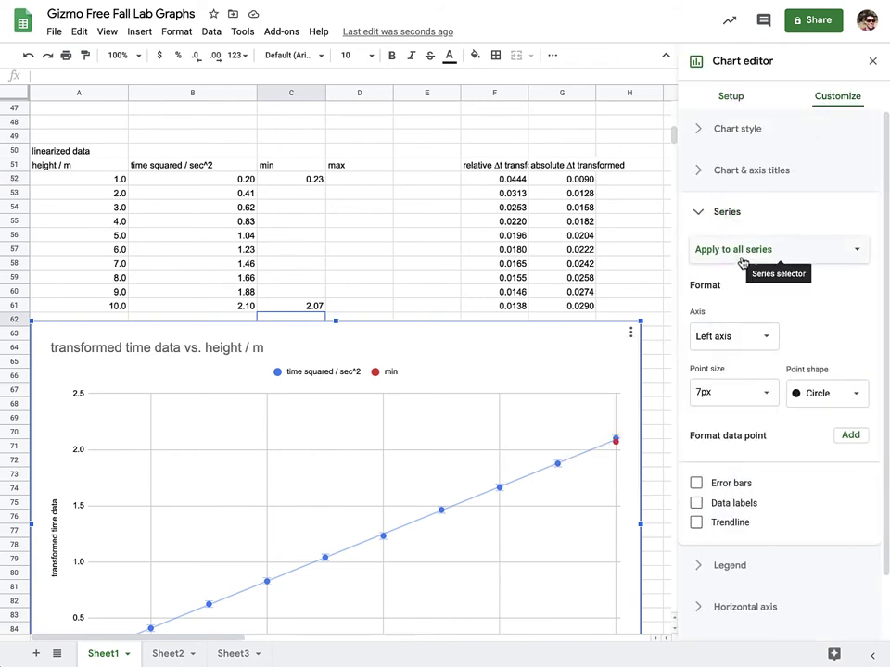
left_click(741, 258)
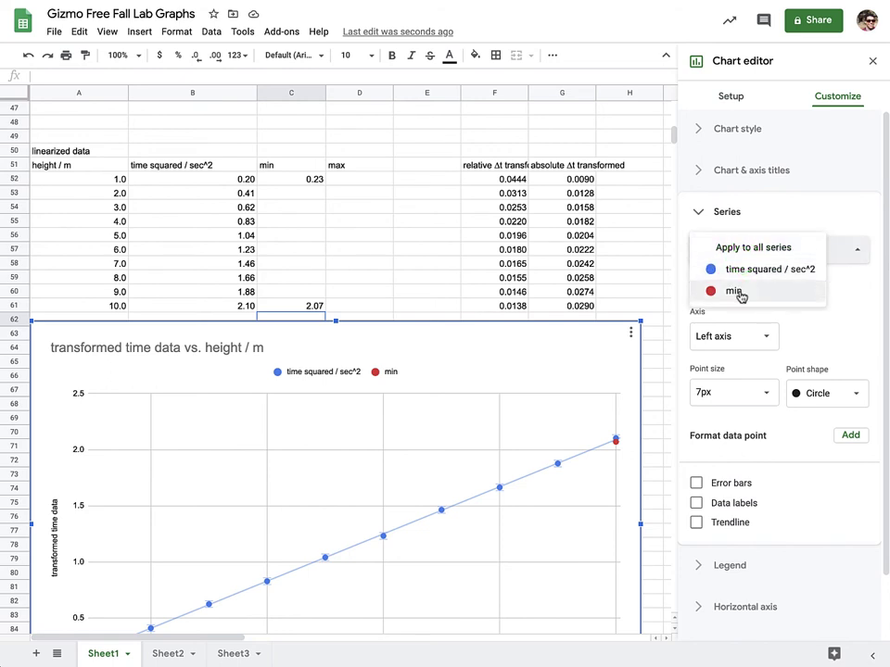
left_click(735, 291)
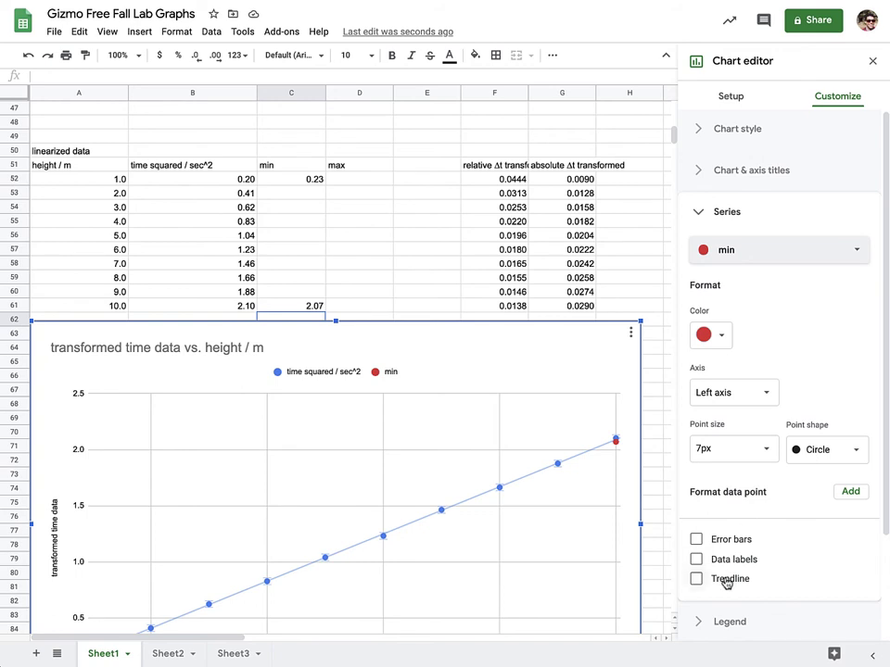
Step: Give the min series a linear trendline and set its point size to None
left_click(696, 579)
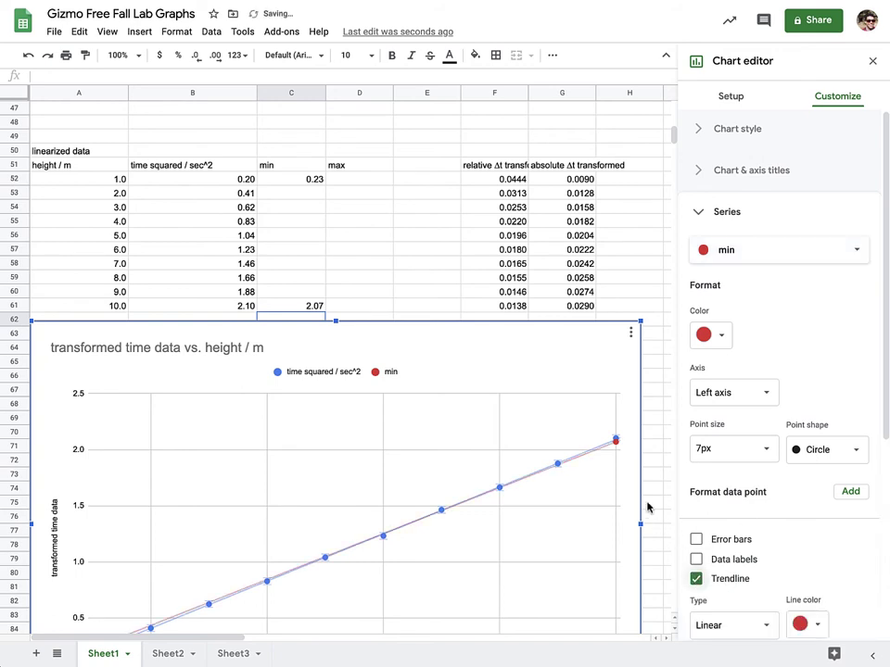
scroll(607, 457, "down", 2)
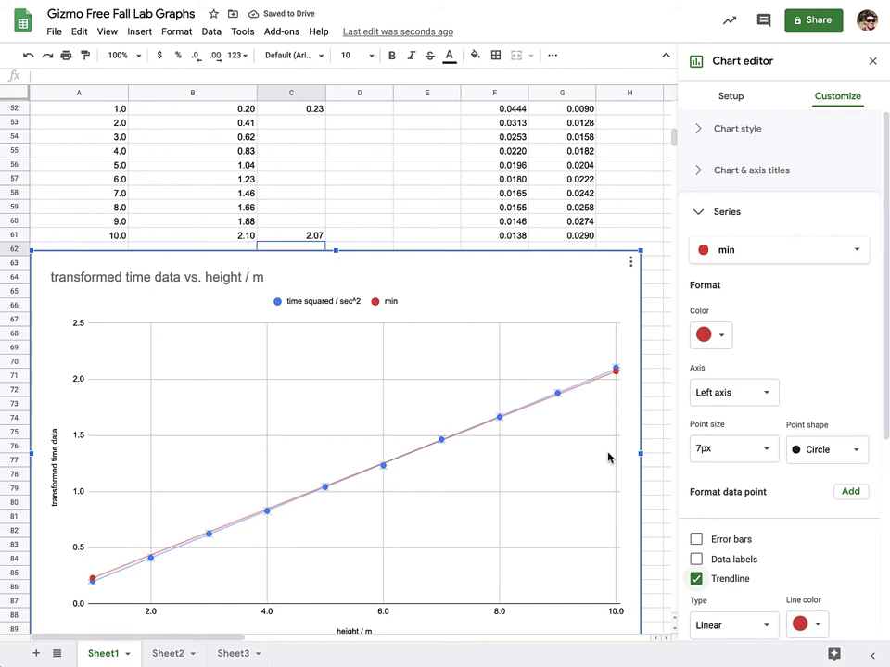
scroll(742, 567, "down", 1)
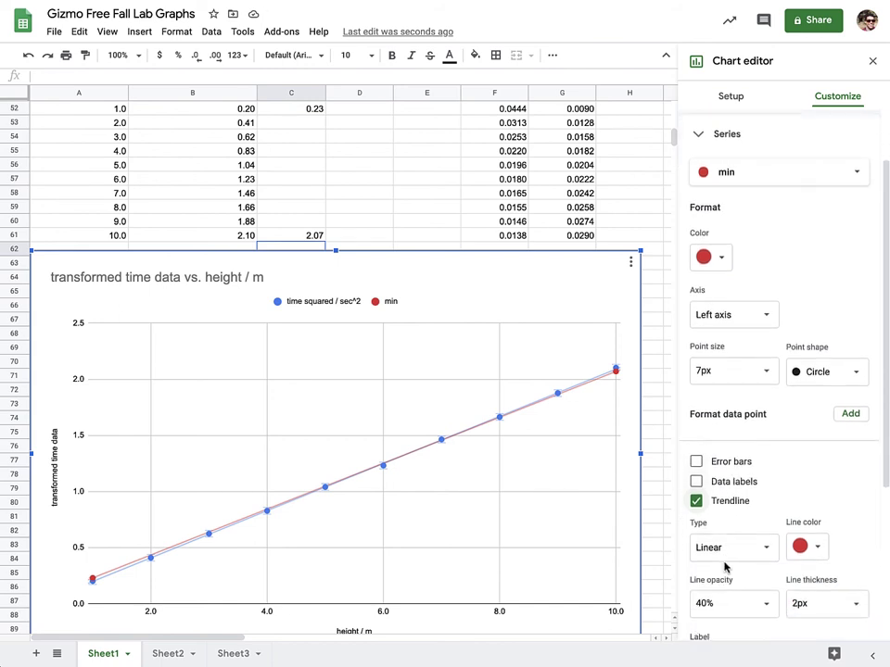
left_click(741, 371)
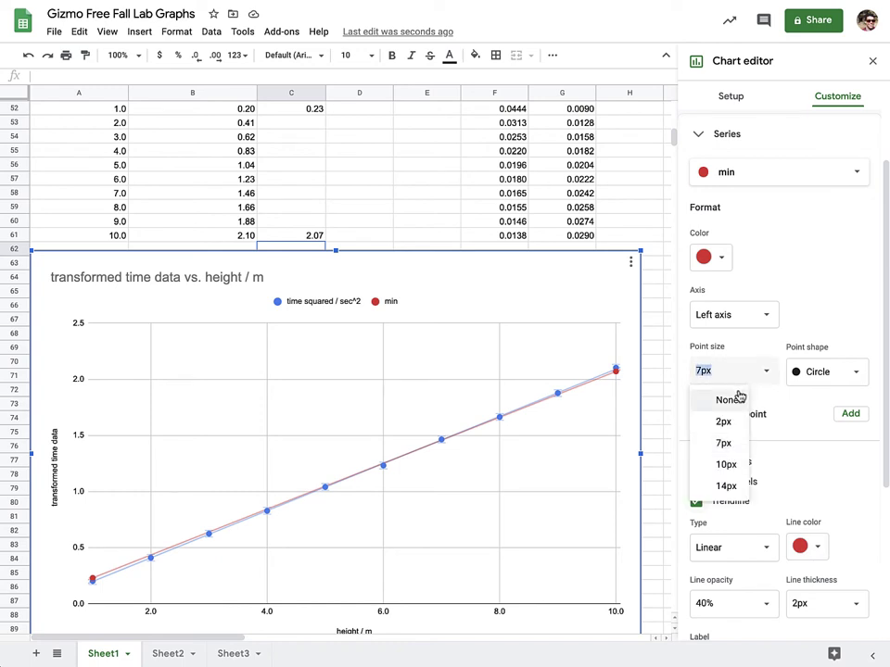
left_click(729, 399)
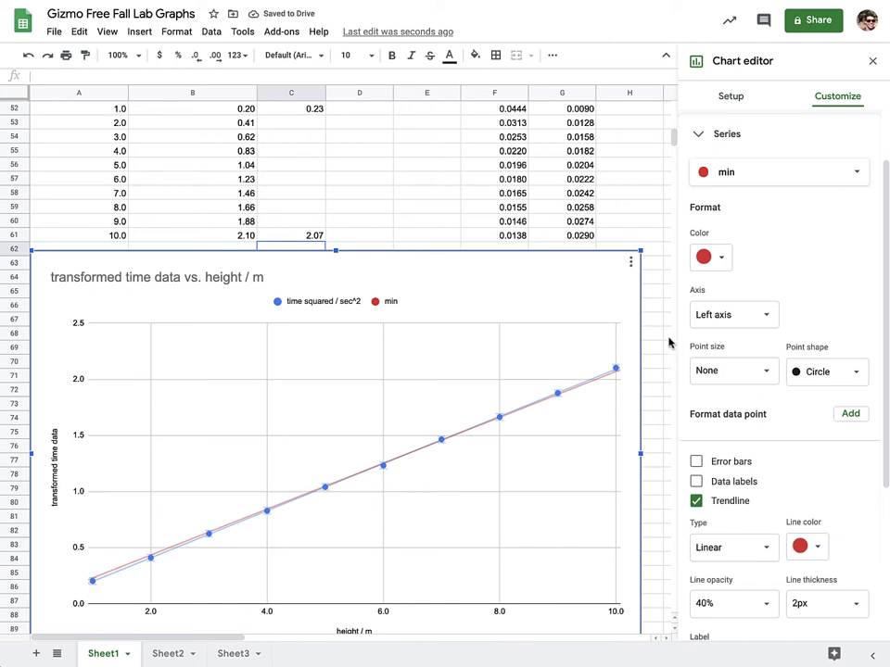
left_click(410, 199)
scroll(410, 199, "up", 3)
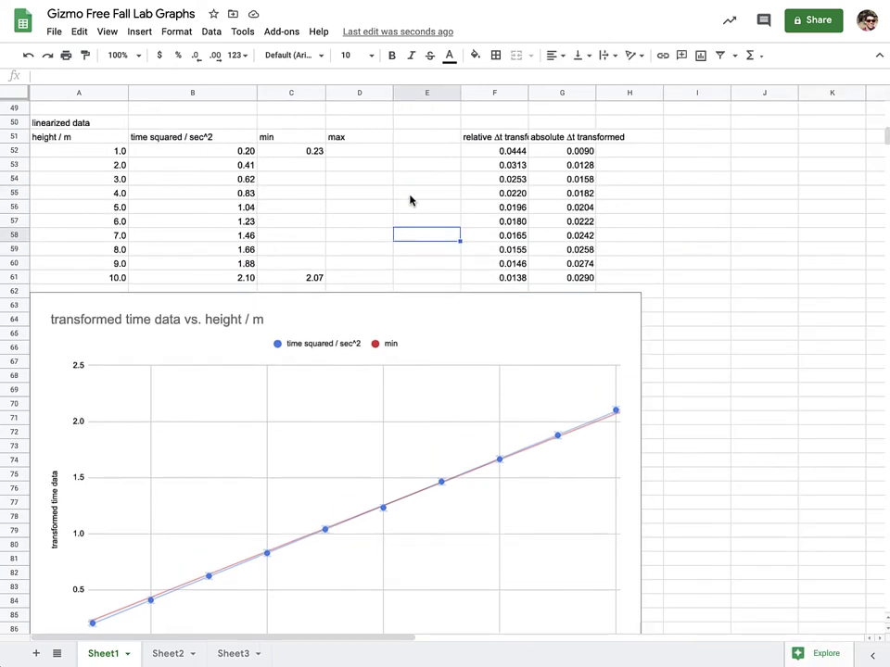
Step: Enter max values 0.17 in D52 and 2.13 in D61, then select the chart
left_click(293, 168)
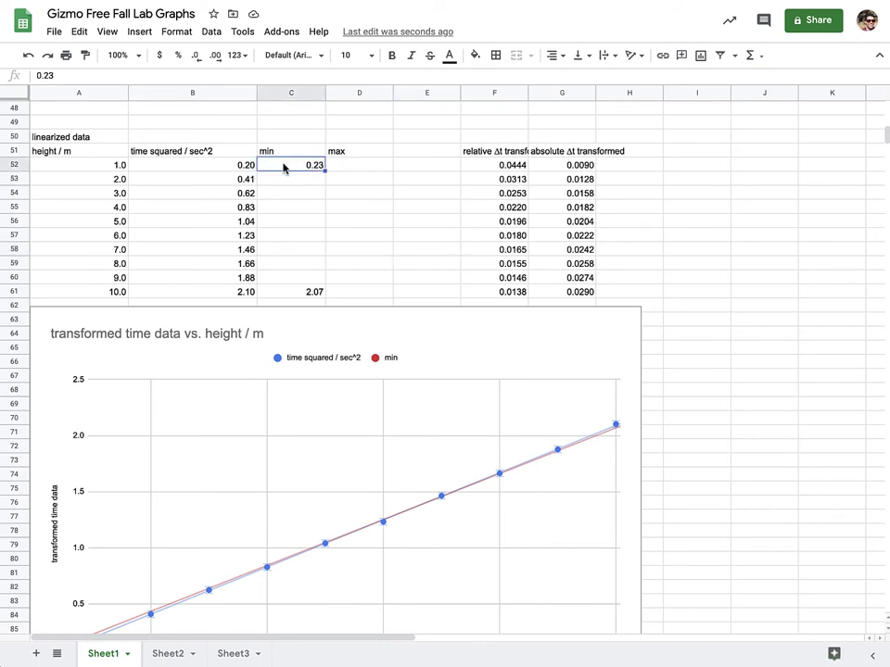
left_click(350, 166)
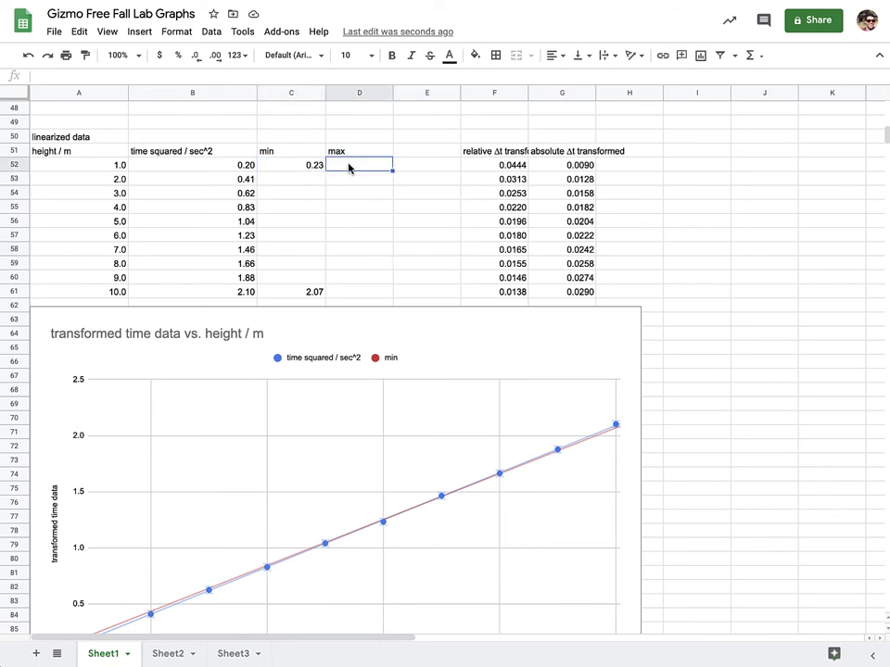
type("=")
type("17")
key("Return")
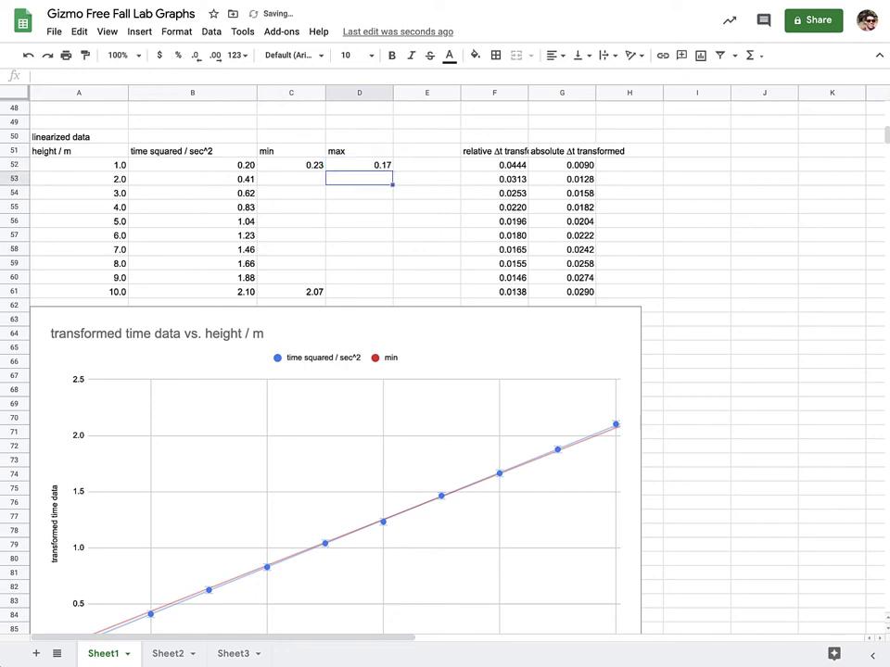
left_click(375, 293)
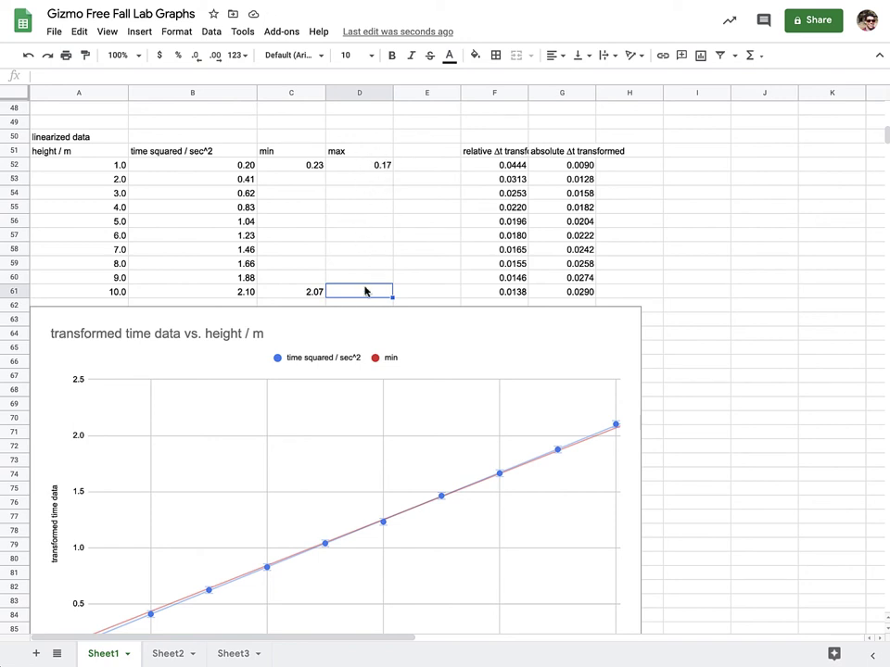
type("2.13")
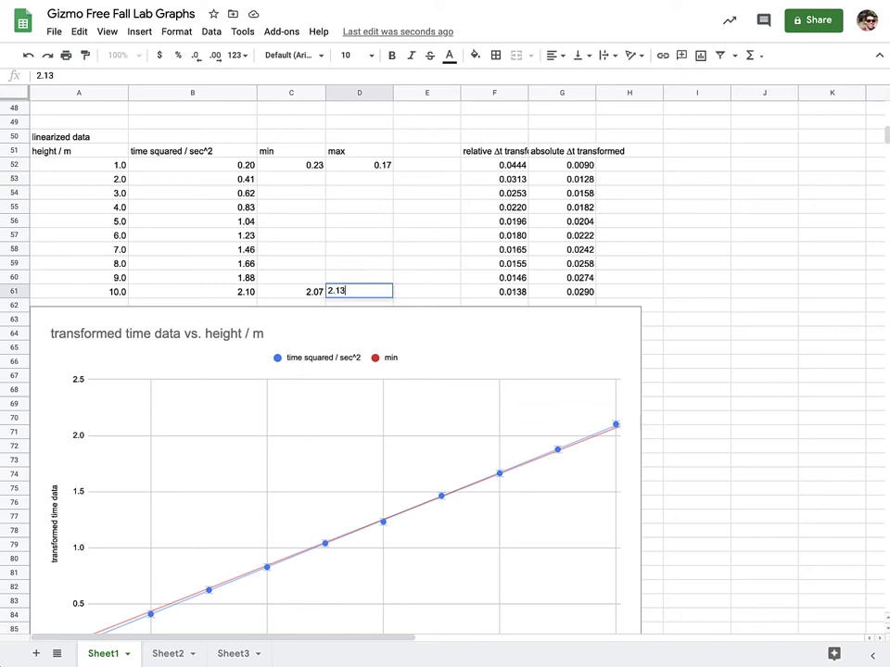
key("Return")
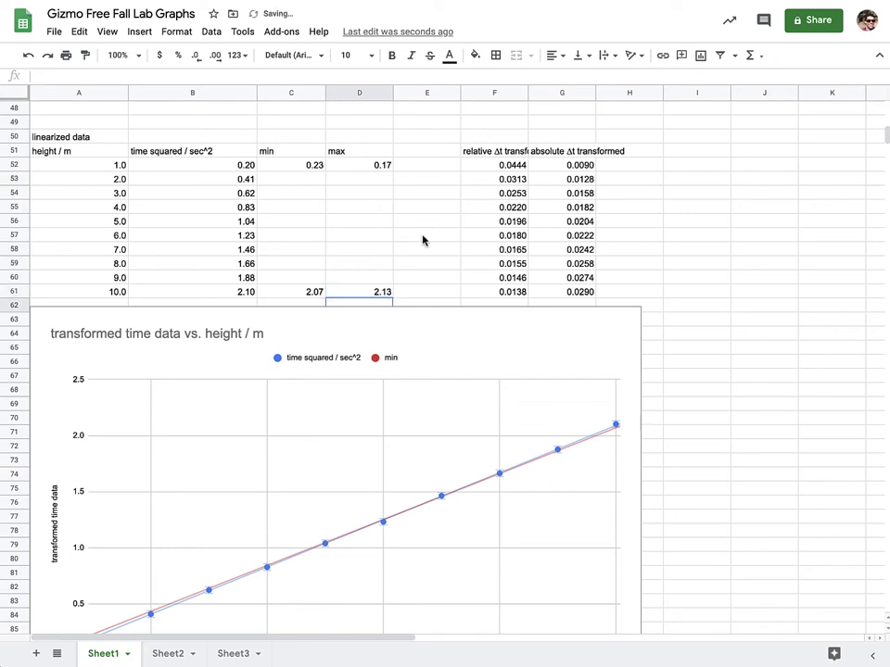
left_click(528, 334)
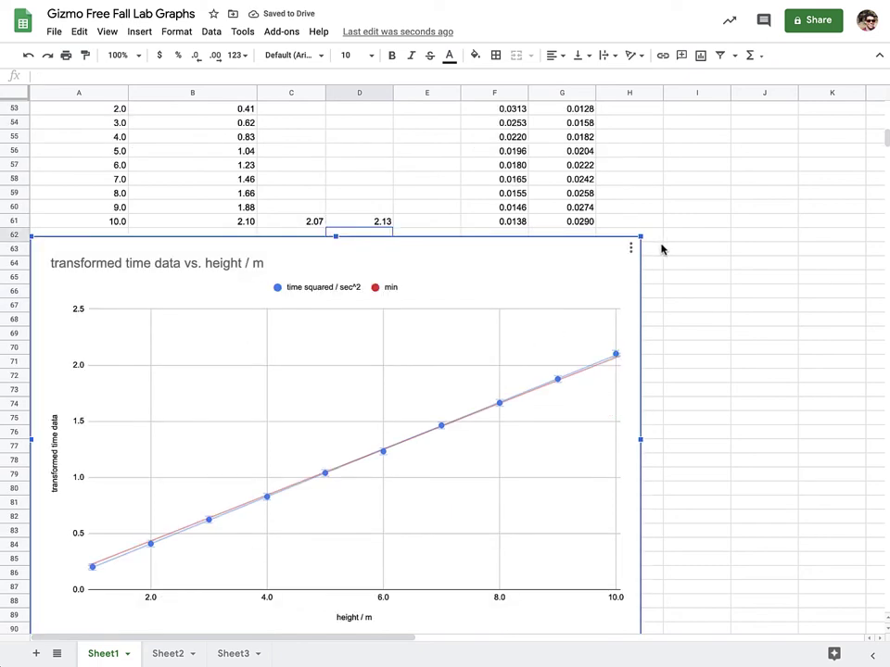
Step: Add the max column as a third chart series in the chart editor's Setup
left_click(630, 249)
left_click(600, 270)
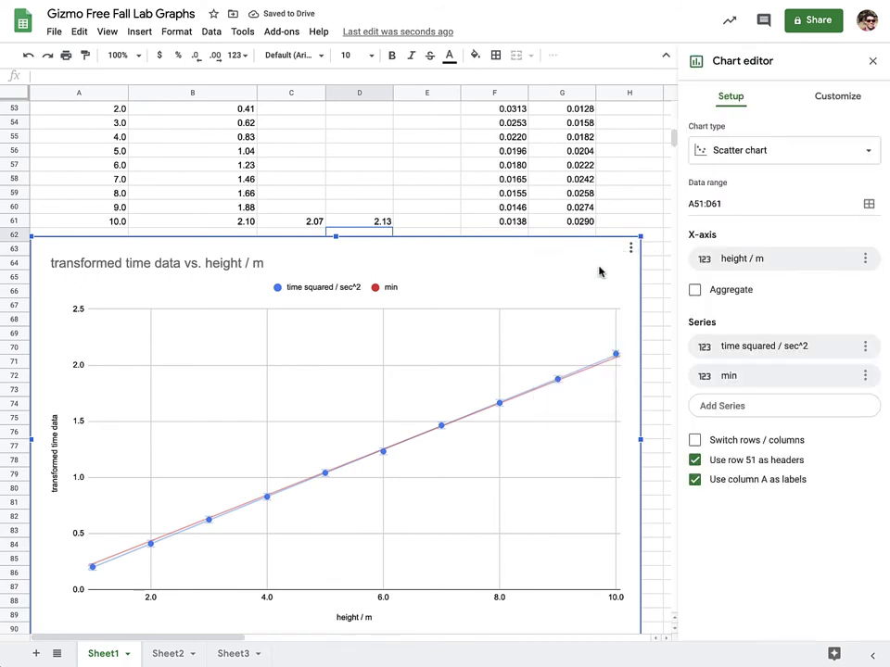
left_click(734, 406)
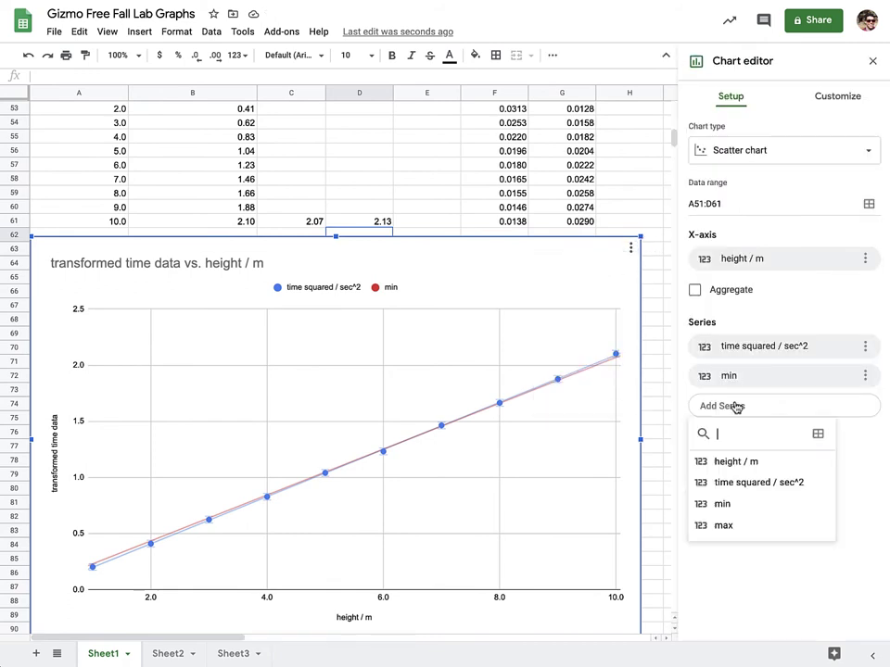
left_click(747, 530)
scroll(437, 181, "up", 2)
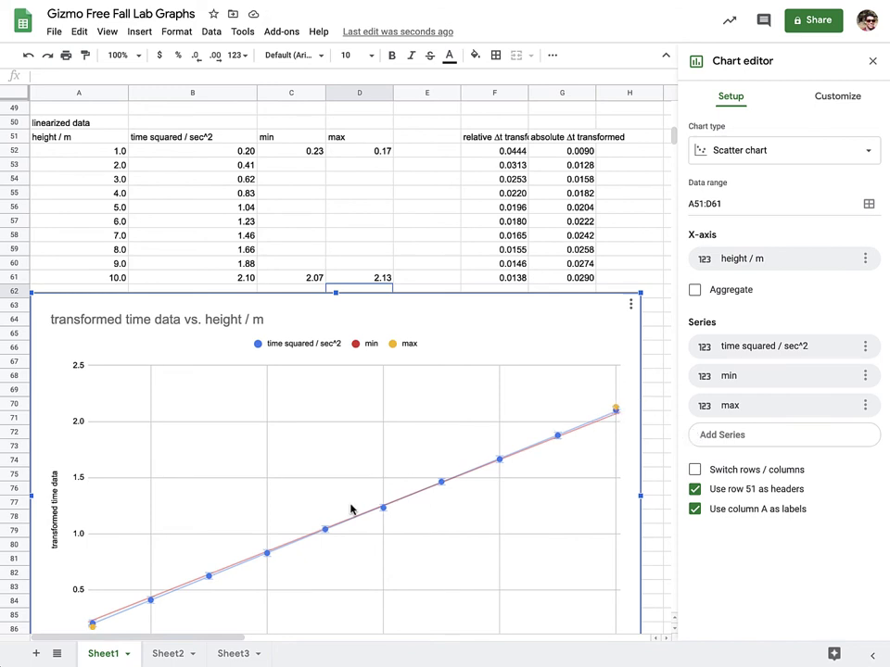
scroll(315, 519, "down", 1)
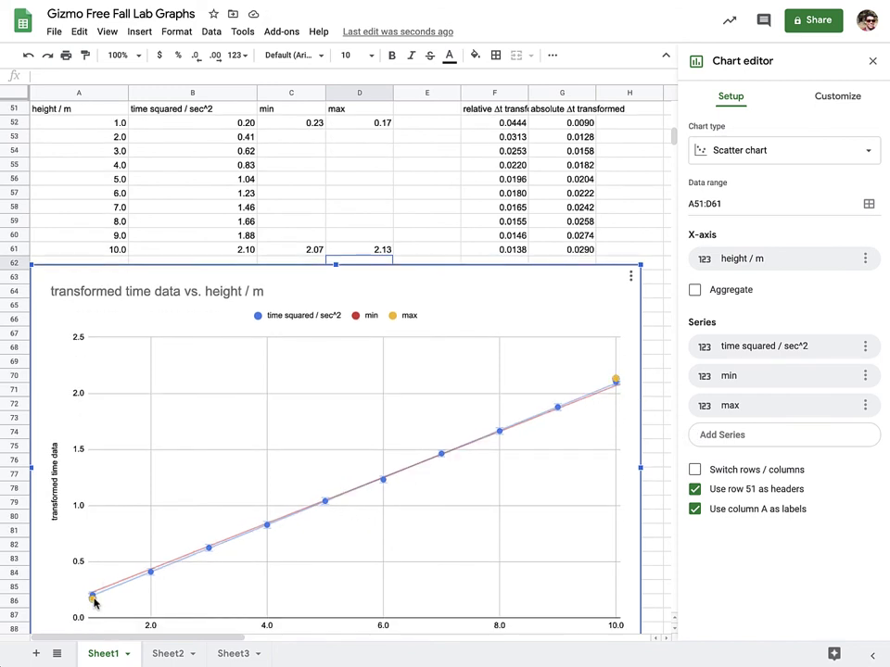
Step: Add a linear trendline to the max series in the Customize Series settings
left_click(820, 100)
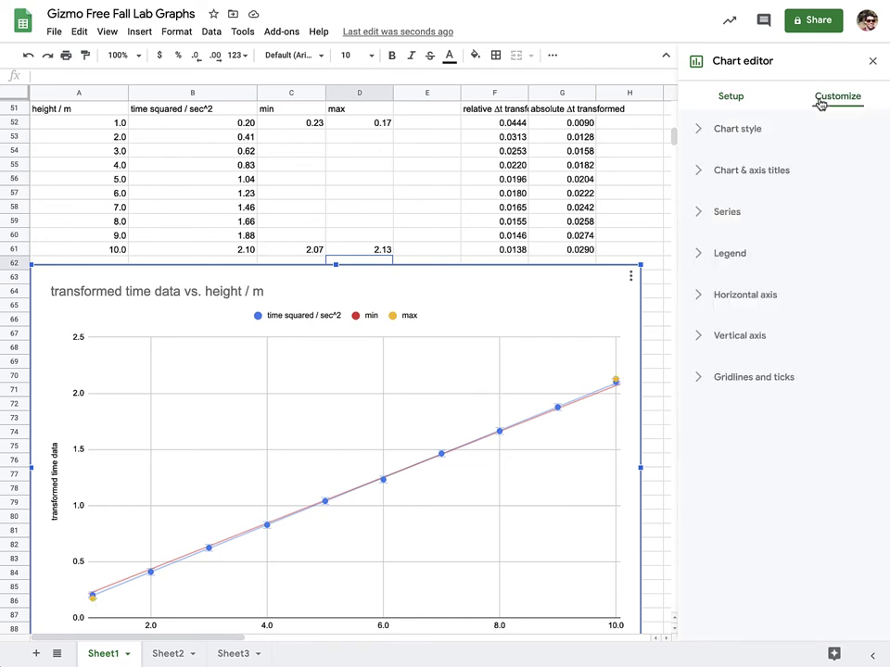
left_click(739, 223)
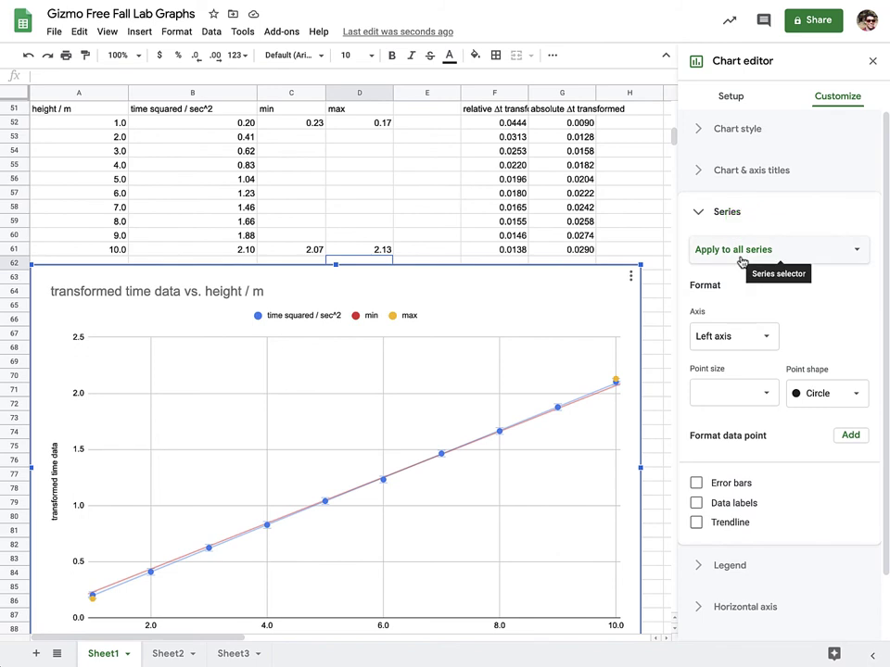
left_click(741, 259)
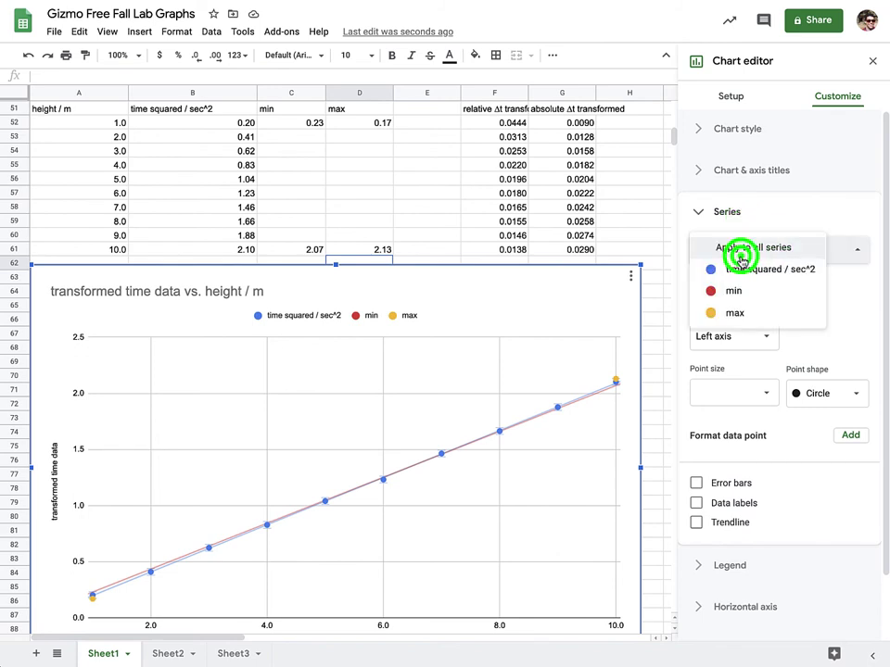
left_click(734, 314)
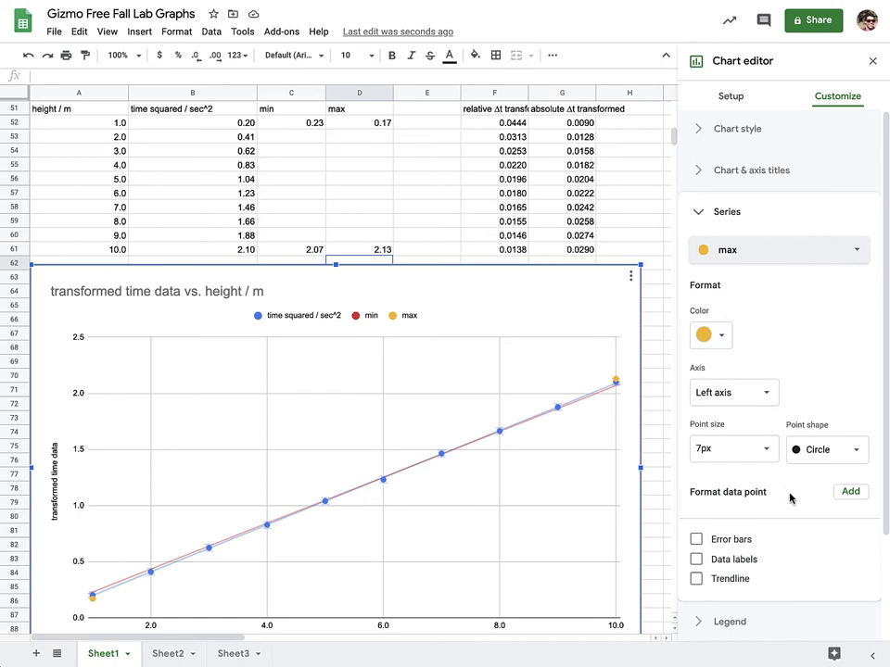
scroll(790, 499, "down", 2)
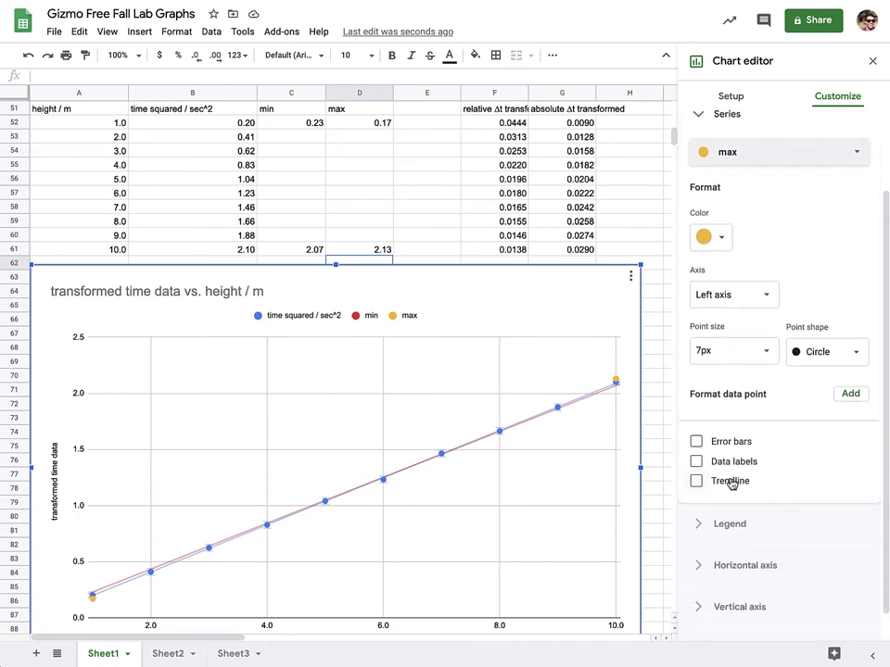
left_click(696, 481)
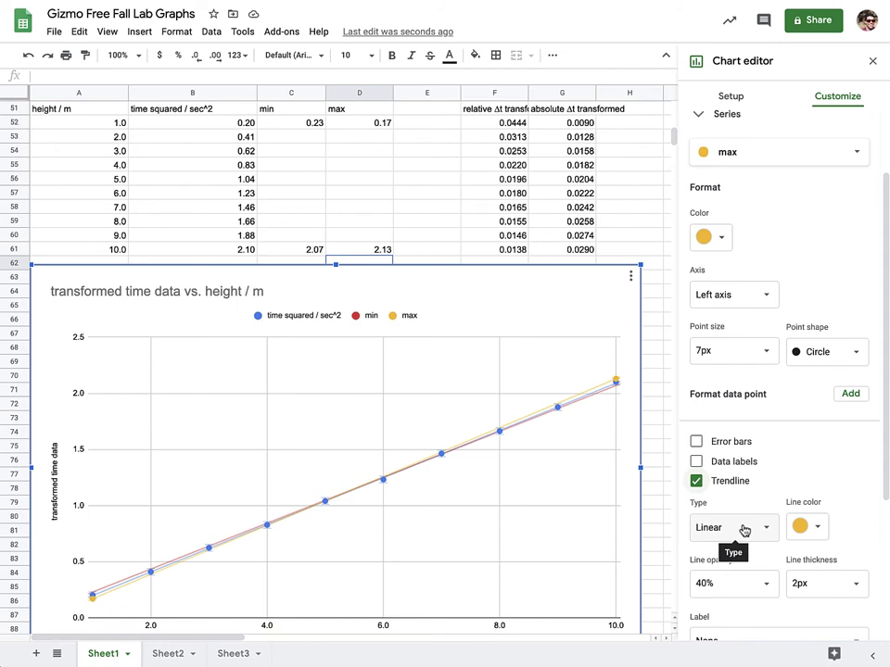
scroll(743, 530, "down", 1)
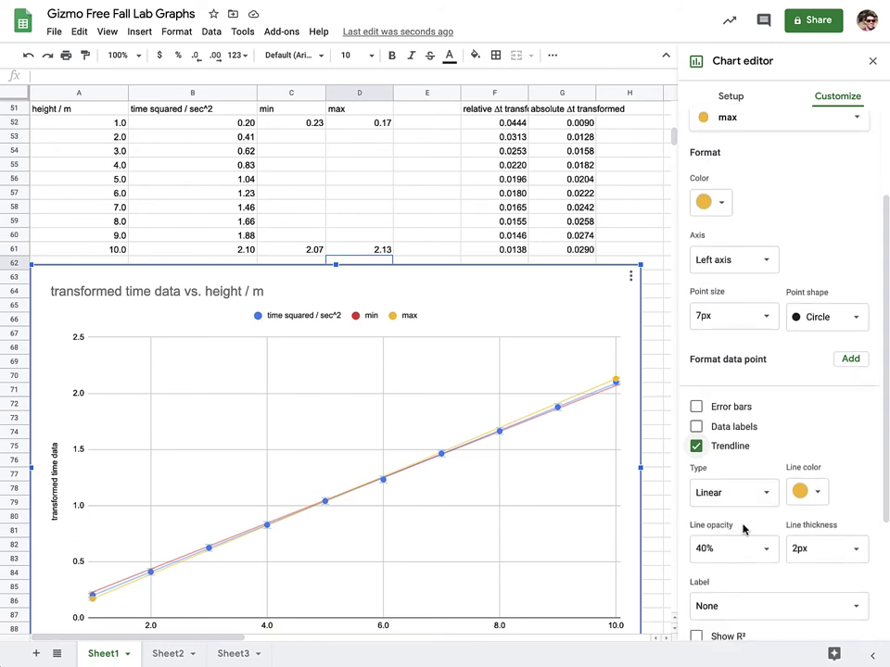
scroll(743, 529, "down", 2)
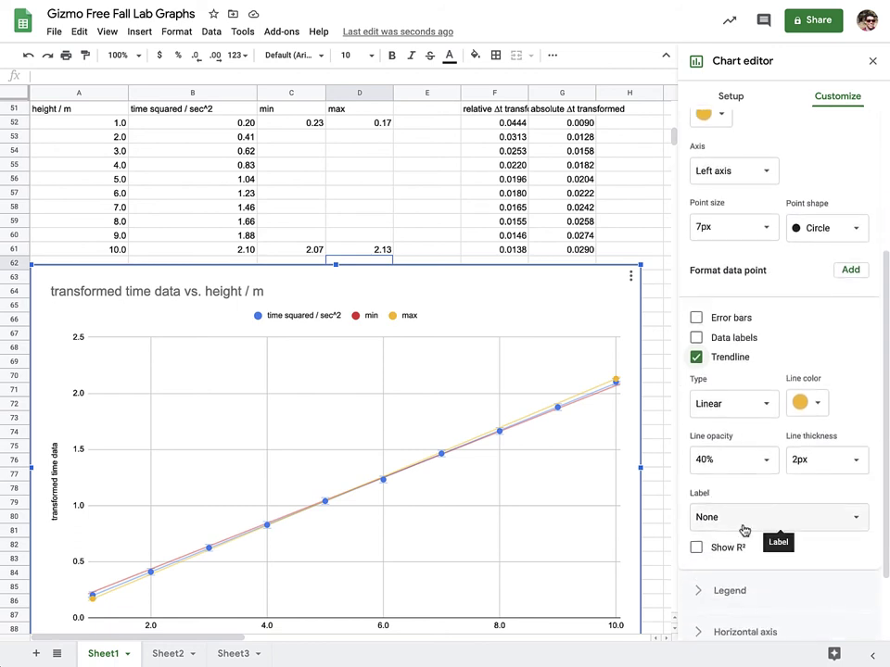
left_click(742, 524)
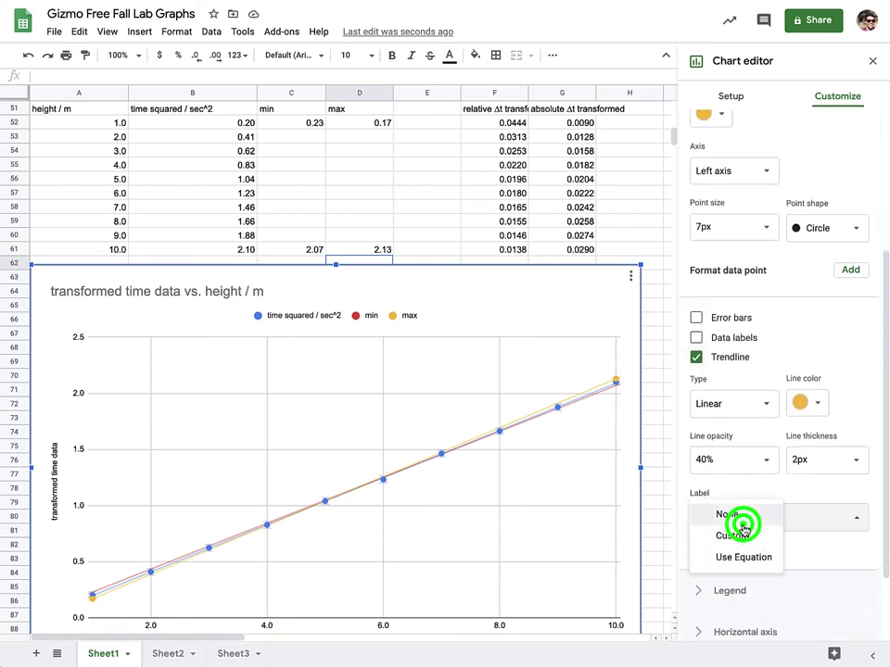
left_click(824, 495)
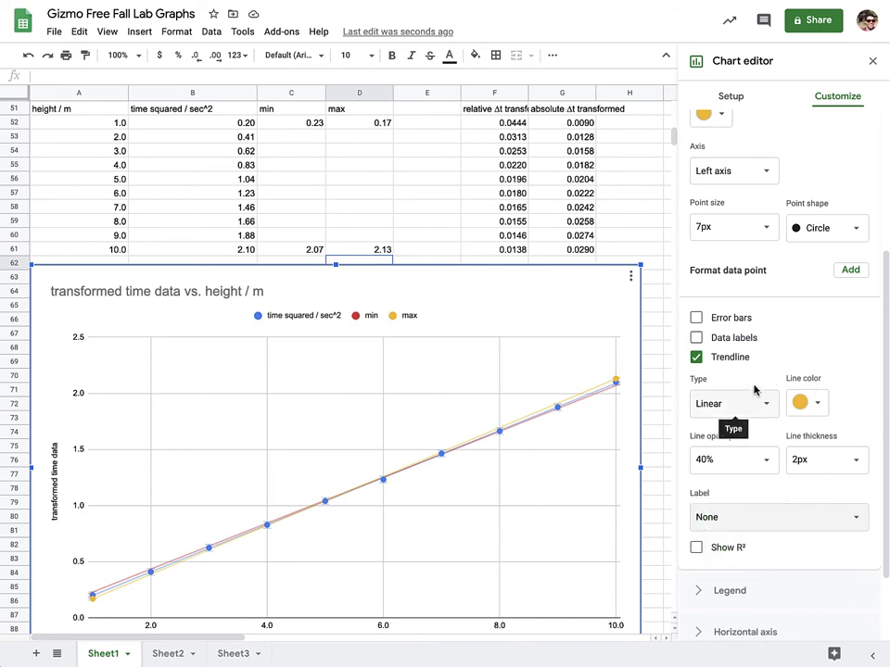
Step: Set the max series' point size to None so its data points are hidden
left_click(731, 227)
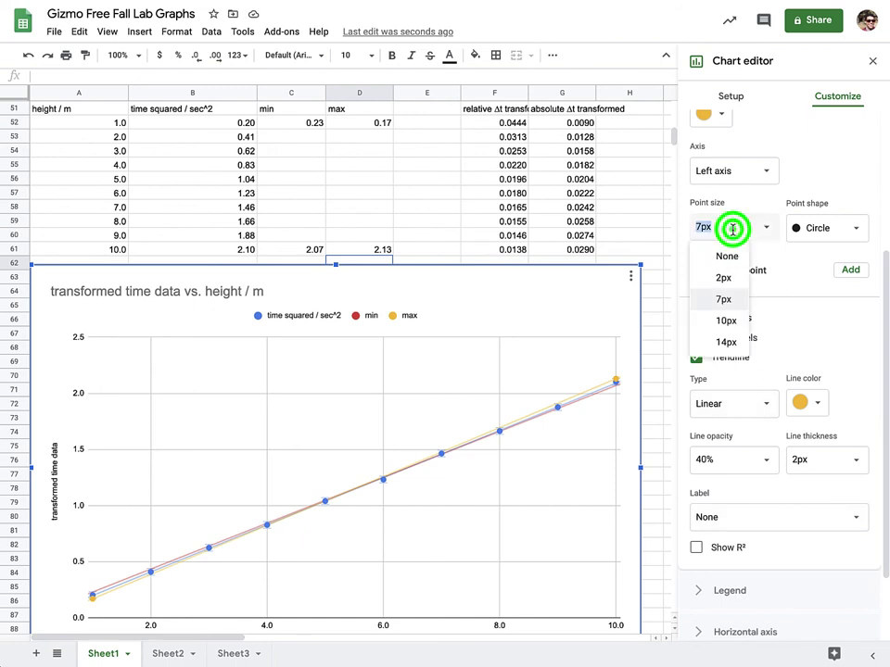
left_click(731, 263)
scroll(732, 269, "up", 2)
scroll(732, 267, "up", 1)
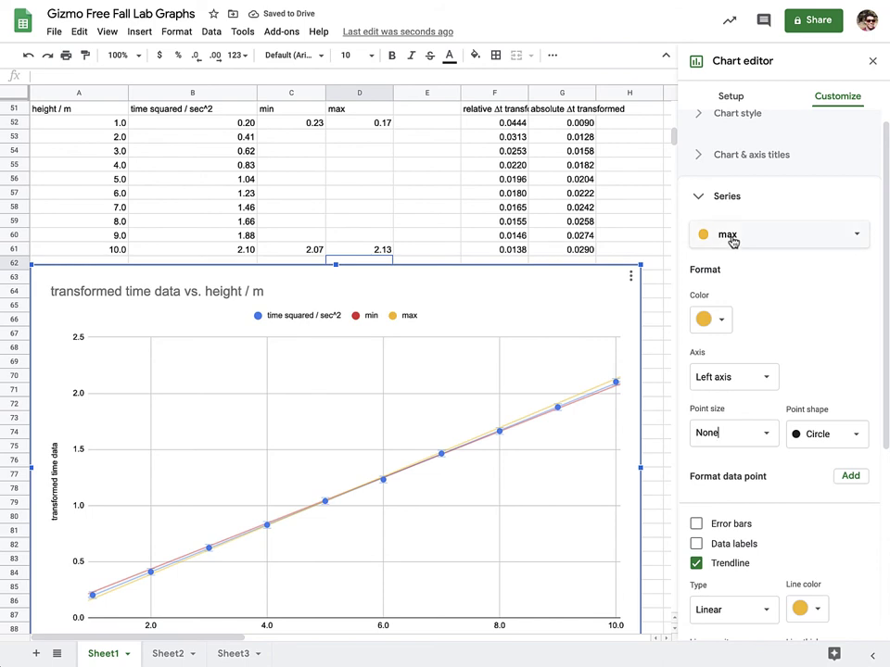
Step: Apply to all series and set the trendline label to Use Equation
left_click(732, 236)
left_click(732, 175)
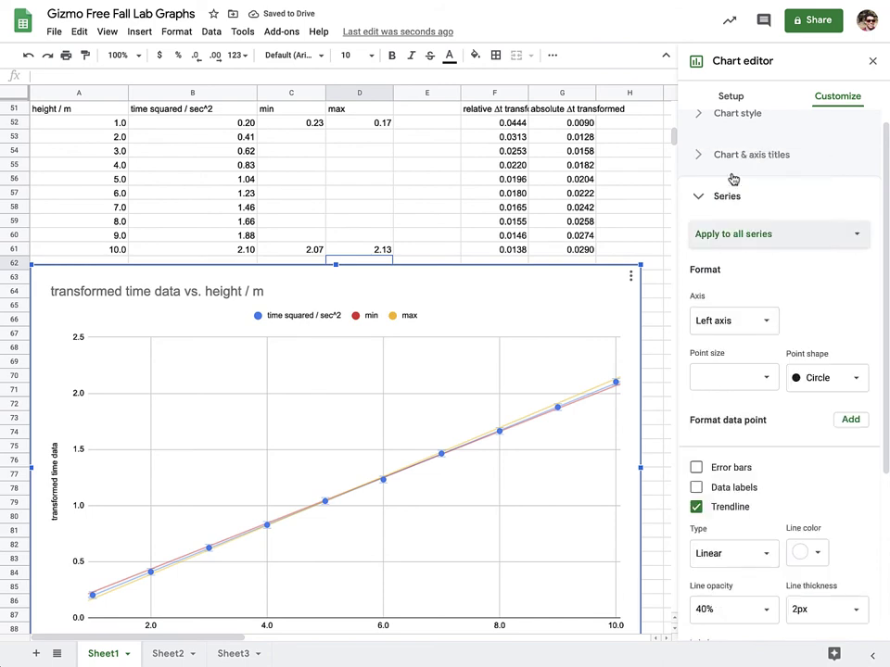
scroll(747, 399, "down", 2)
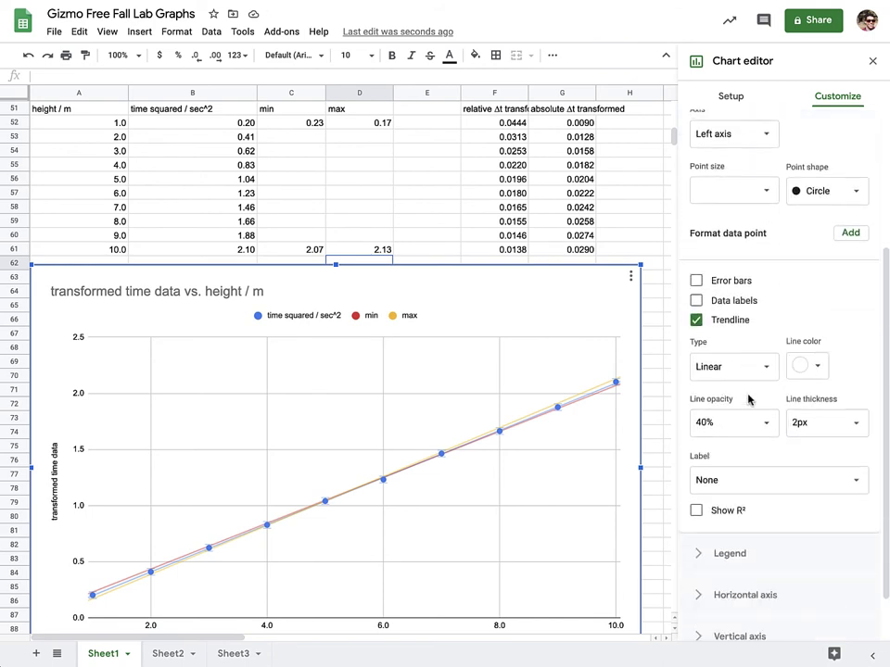
left_click(739, 480)
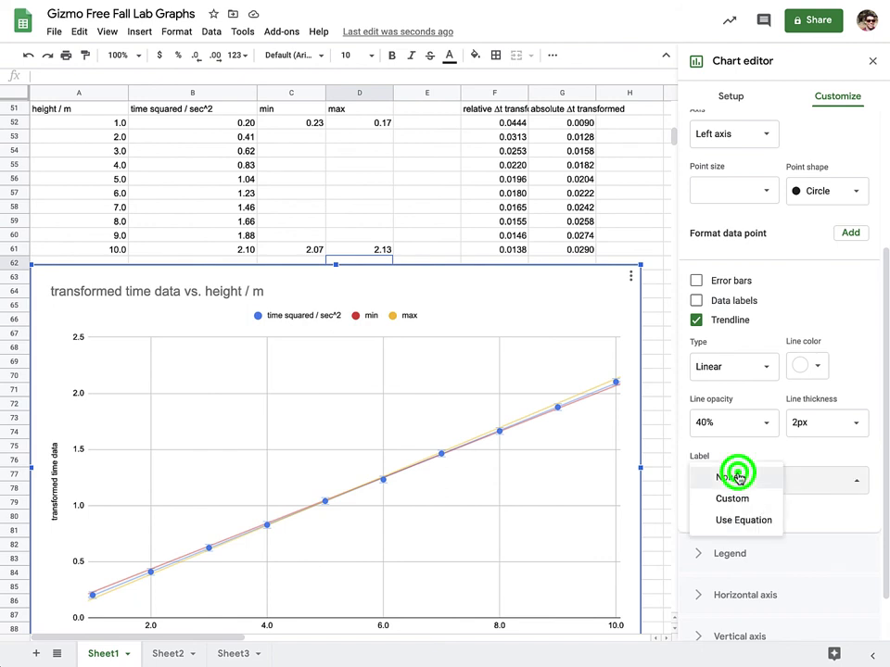
left_click(741, 520)
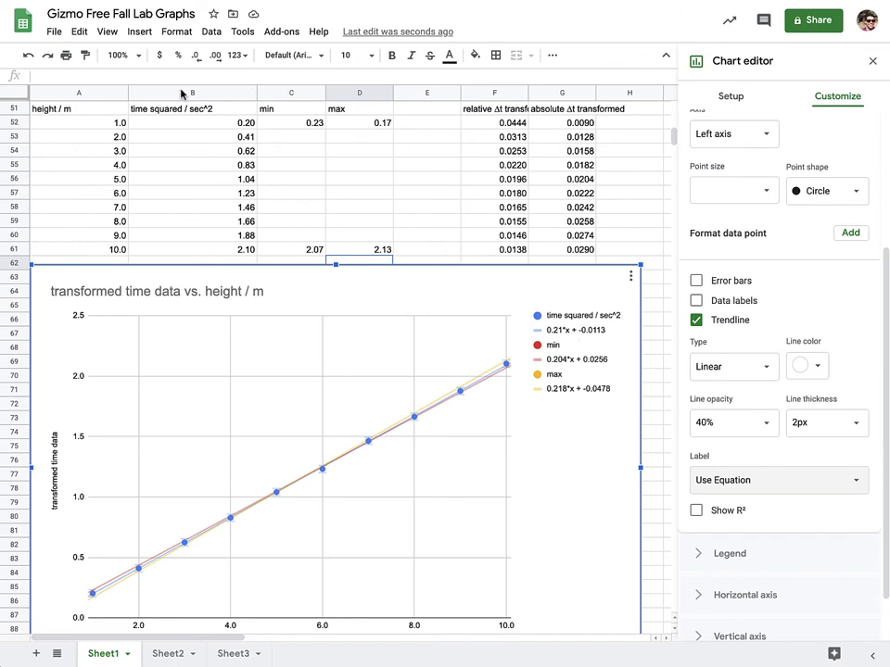
Step: Zoom the sheet to 150% and scroll to the chart's trendline equations
left_click(136, 54)
left_click(132, 188)
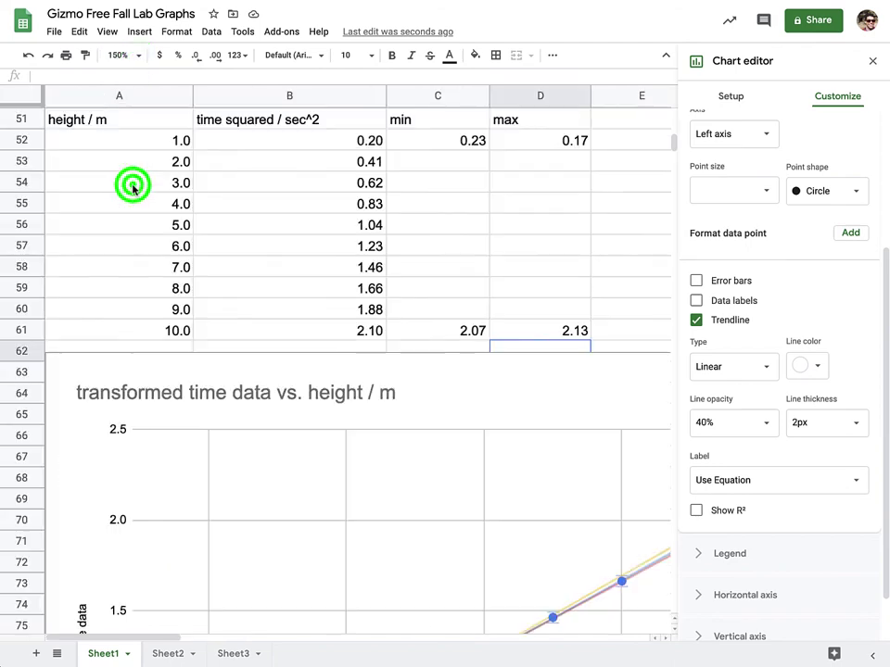
scroll(242, 315, "down", 3)
scroll(242, 317, "down", 2)
scroll(242, 317, "right", 8)
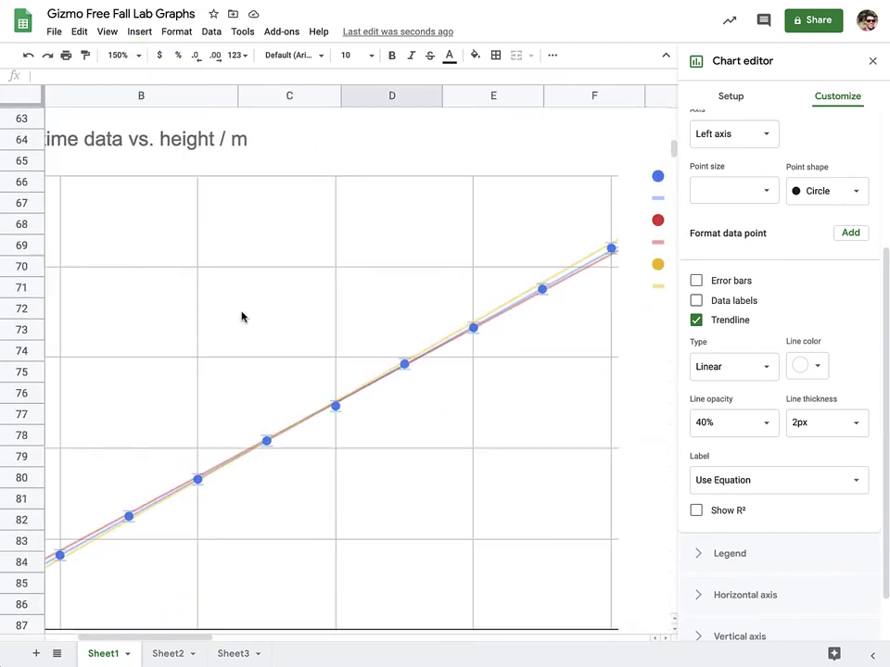
scroll(242, 316, "left", 3)
scroll(240, 316, "left", 3)
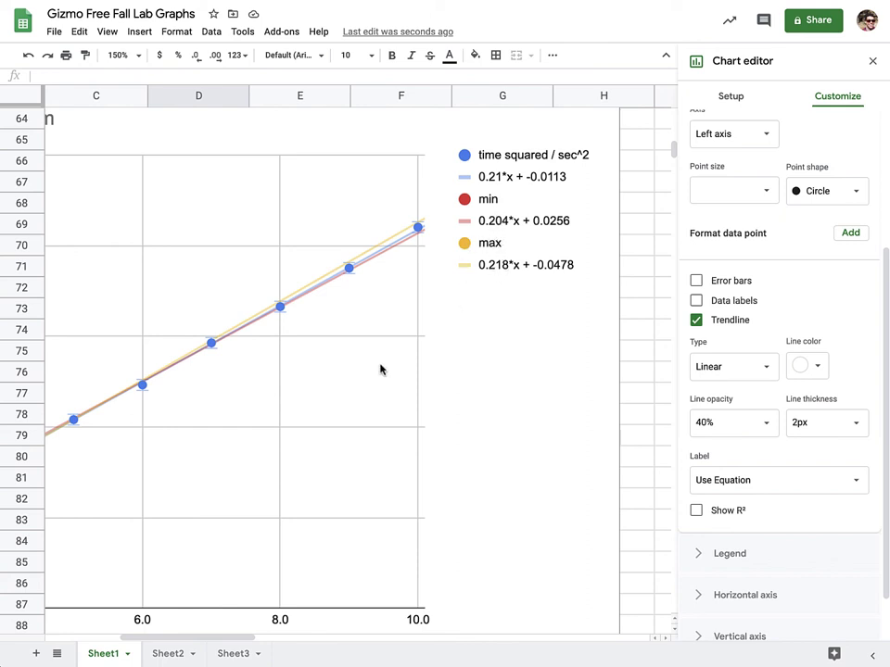
scroll(380, 370, "left", 5)
scroll(380, 370, "down", 1)
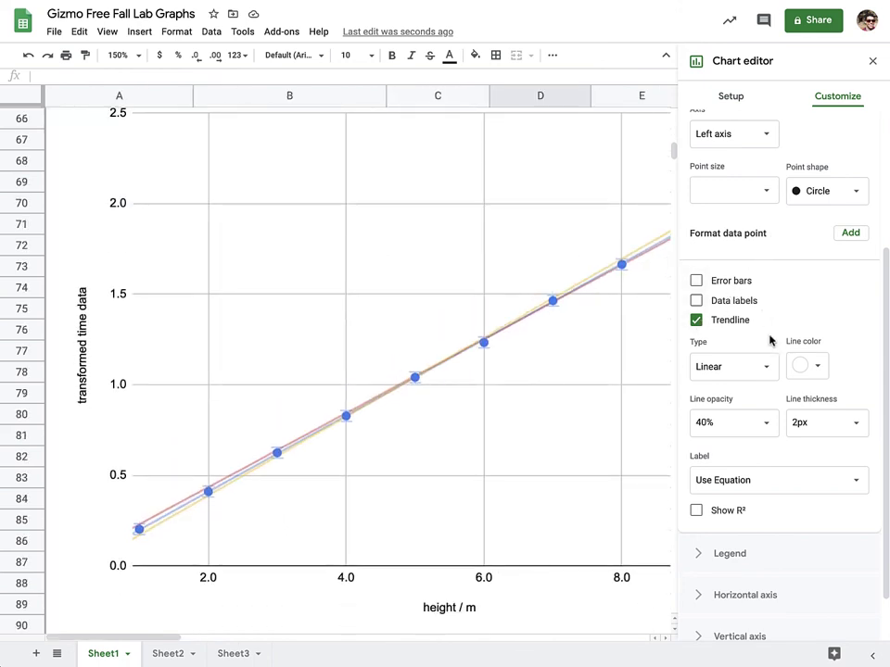
Step: Set the horizontal axis Min to 0 in the Chart editor
scroll(770, 336, "down", 1)
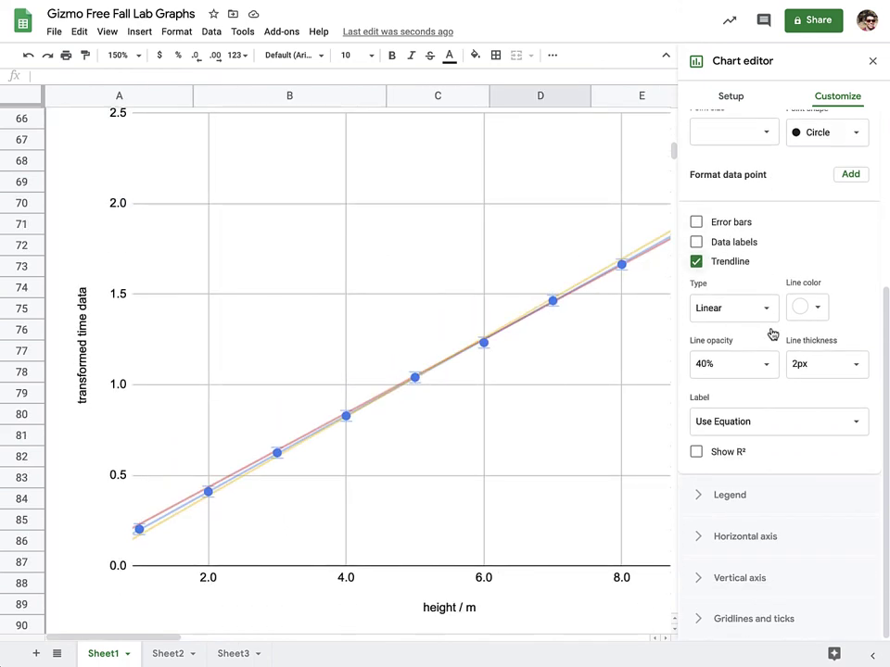
left_click(751, 537)
left_click(737, 515)
type("0")
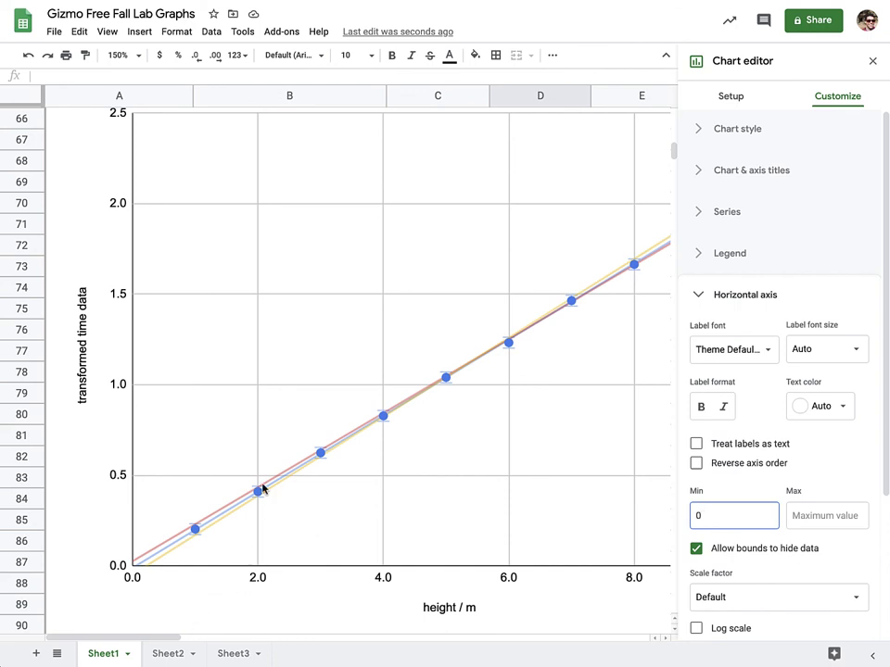
Step: Switch to Sheet2 and scroll down through its finished charts
left_click(167, 654)
scroll(295, 520, "down", 5)
scroll(296, 520, "down", 15)
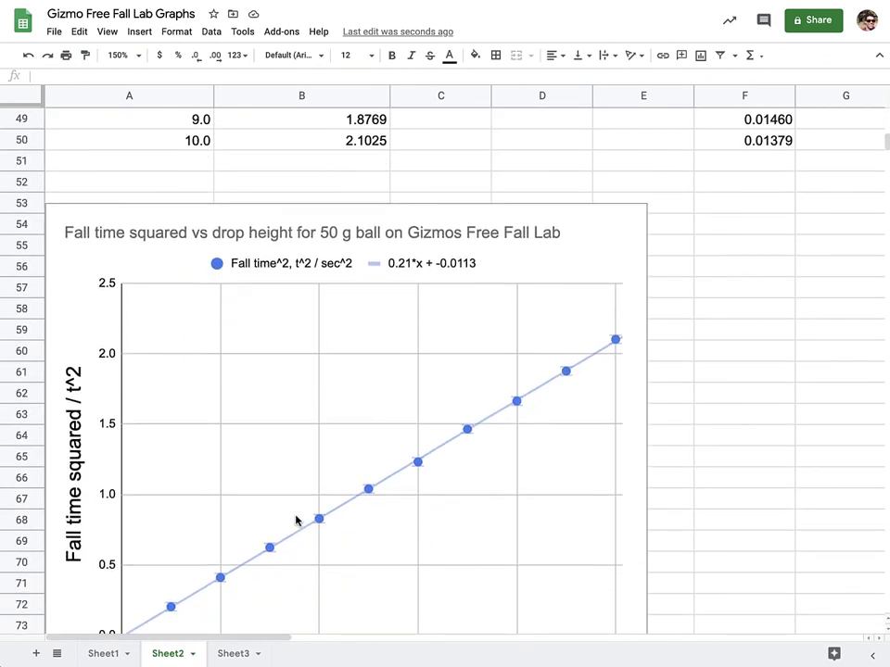
scroll(296, 520, "down", 13)
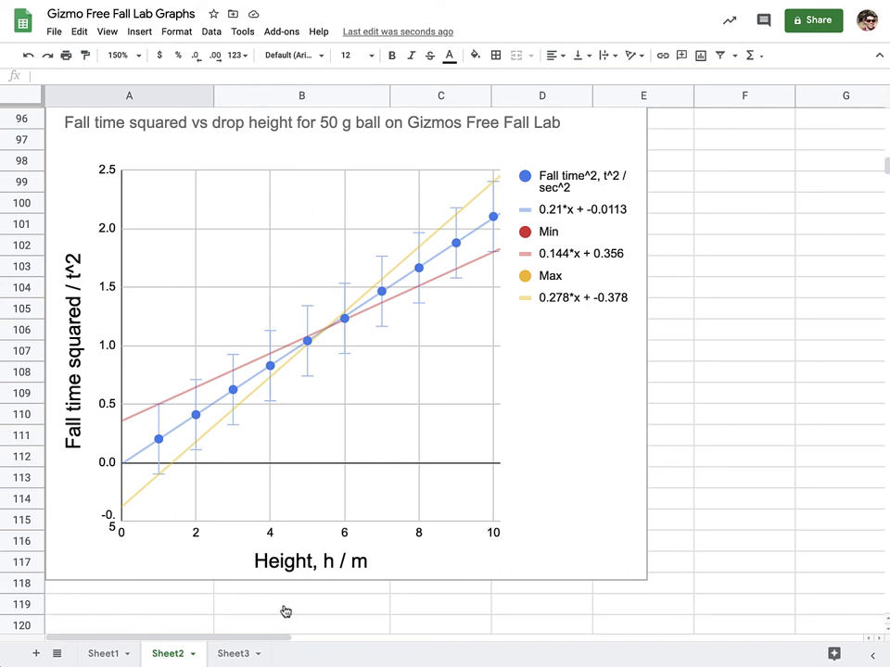
left_click(95, 654)
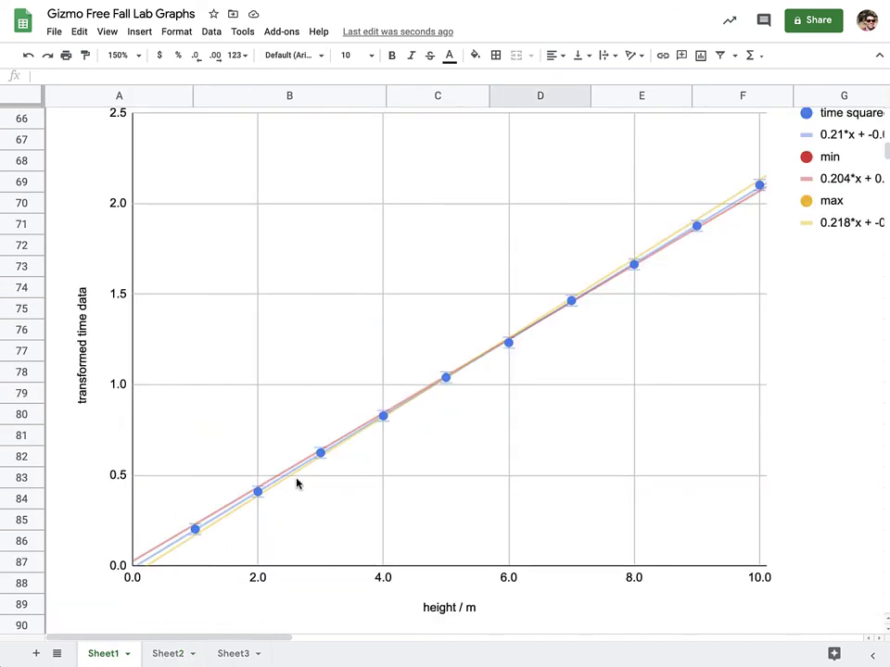